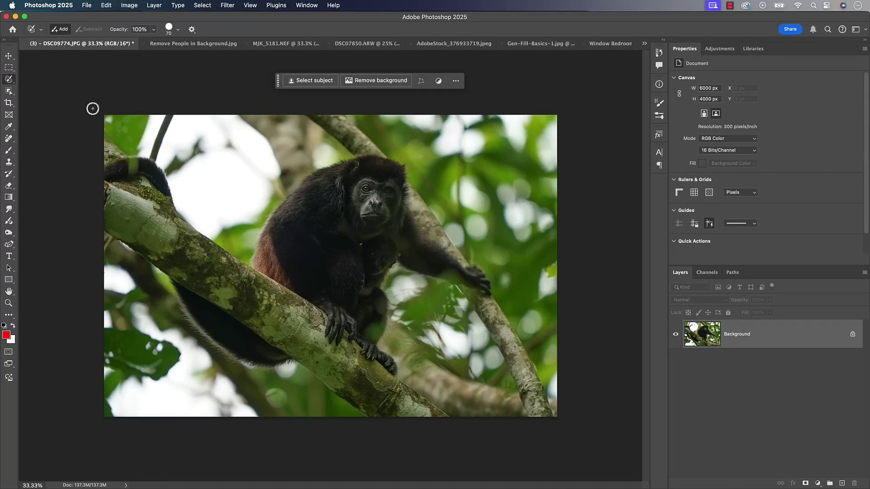
pyautogui.click(10, 138)
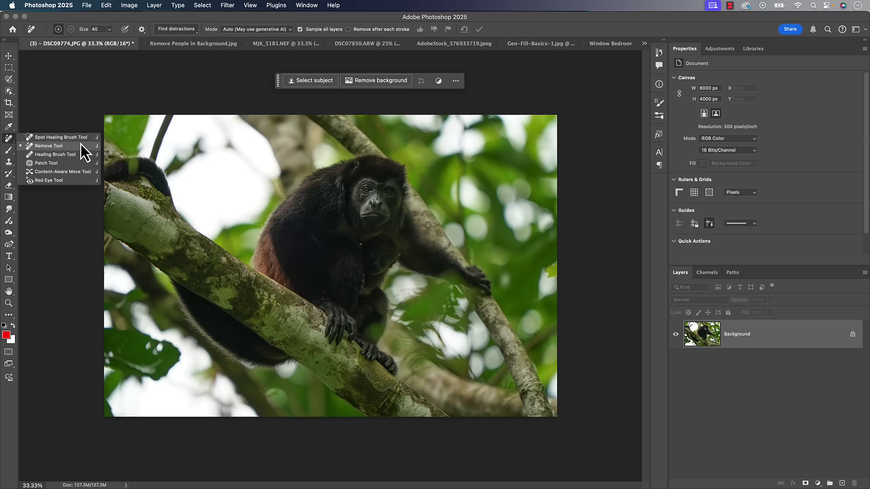
pyautogui.click(68, 148)
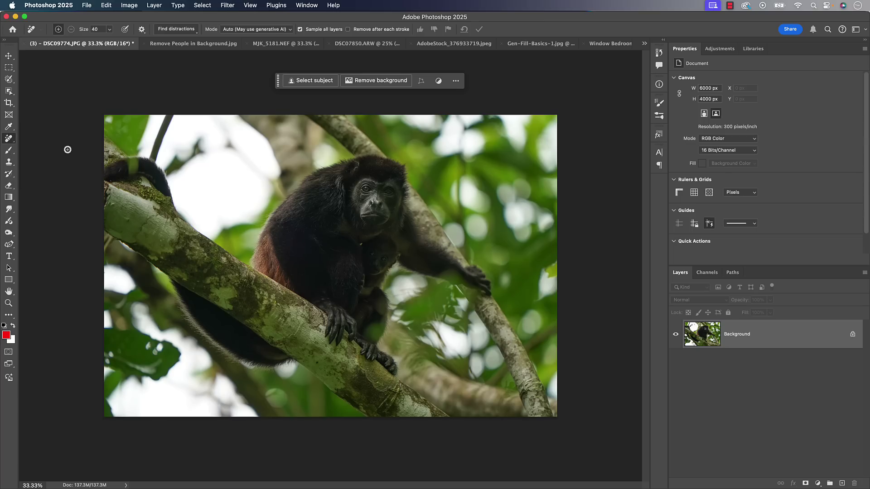
pyautogui.click(7, 317)
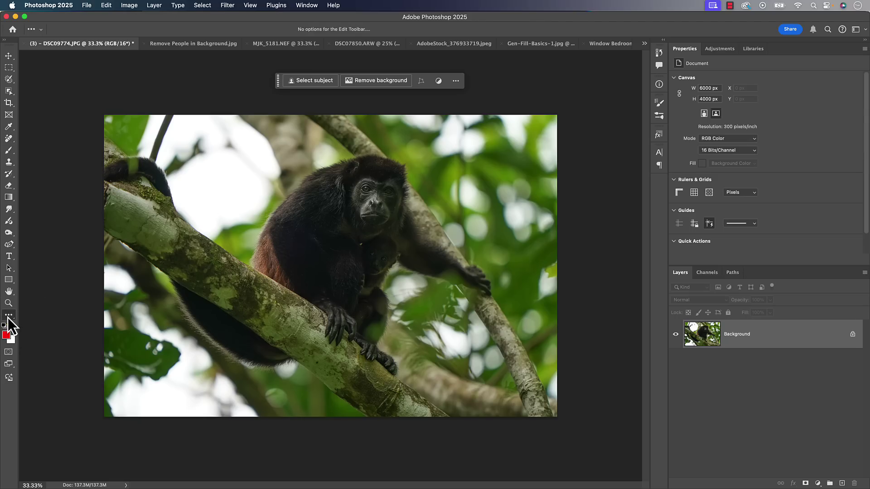
pyautogui.rightClick(7, 317)
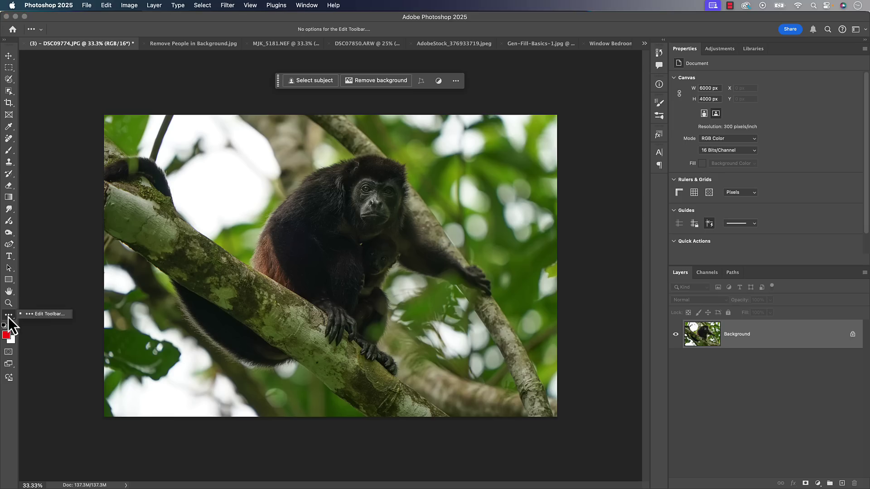
pyautogui.click(50, 314)
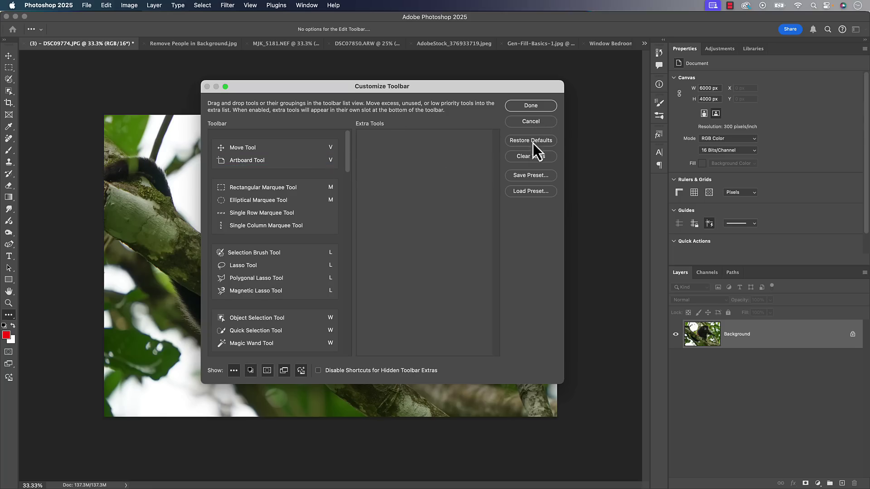
pyautogui.click(526, 127)
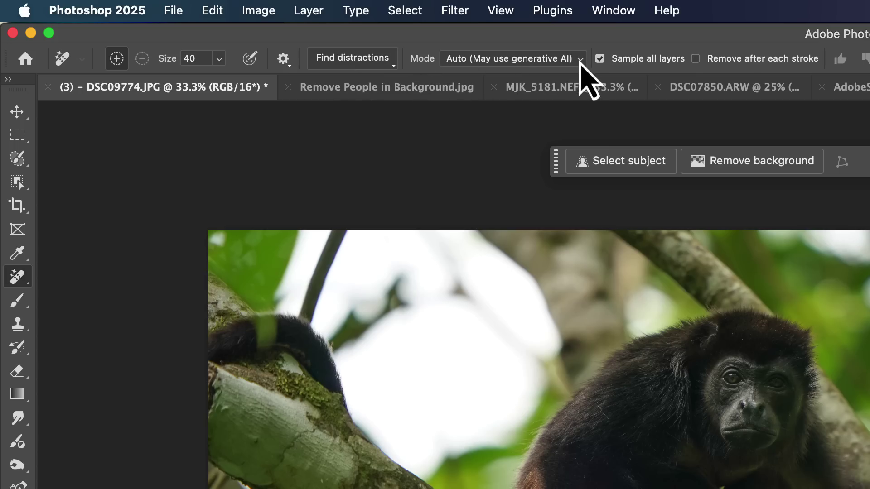
# - Keep the Remove Tool mode on Auto (May use generative AI) and raise brush size to 125
pyautogui.click(579, 59)
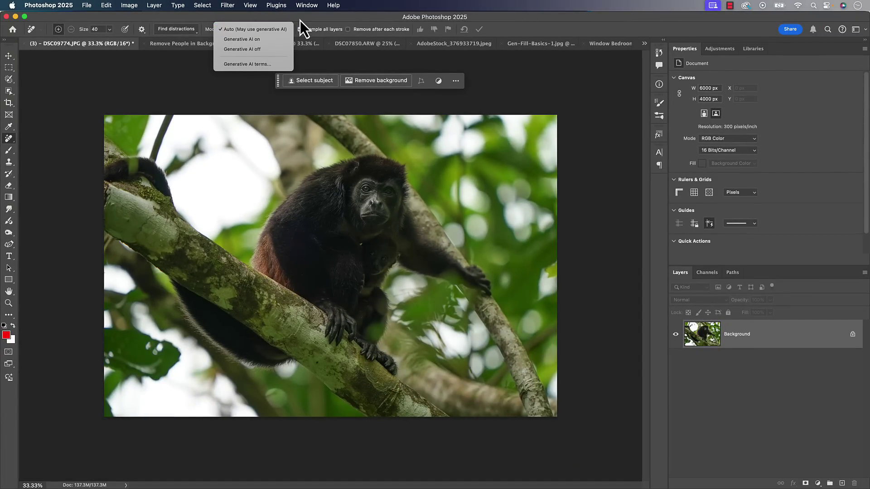
pyautogui.click(301, 20)
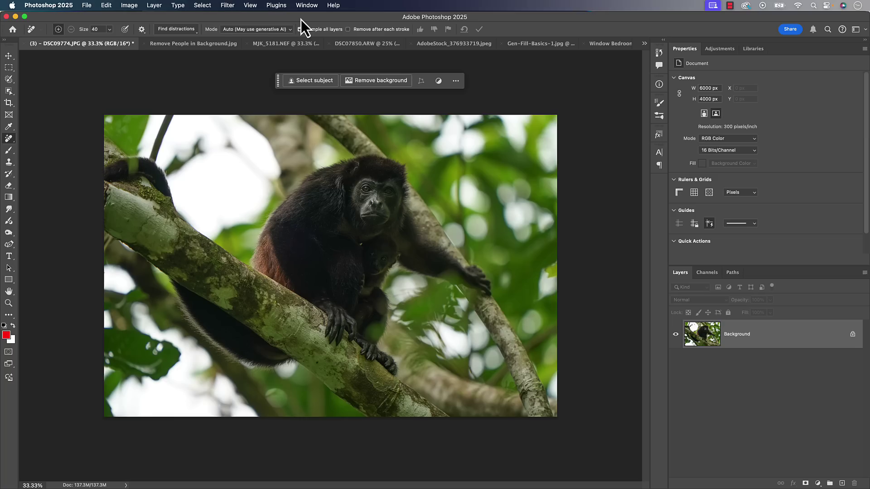
pyautogui.click(287, 30)
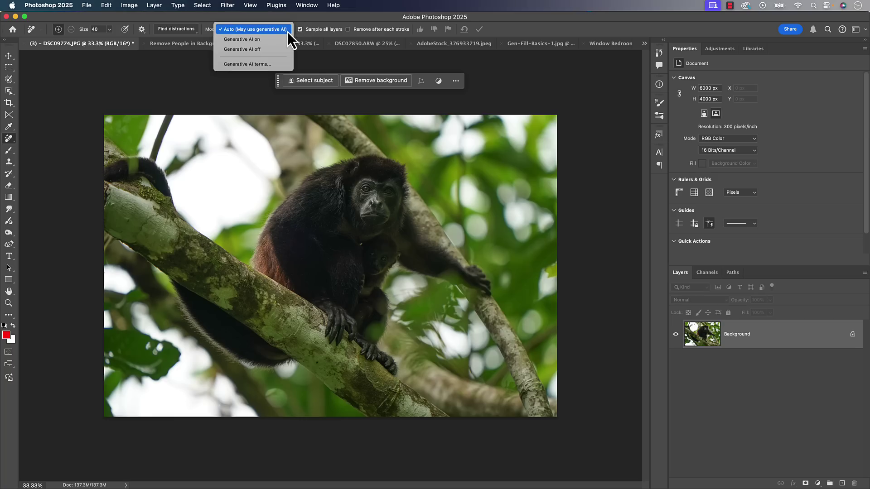
pyautogui.click(259, 32)
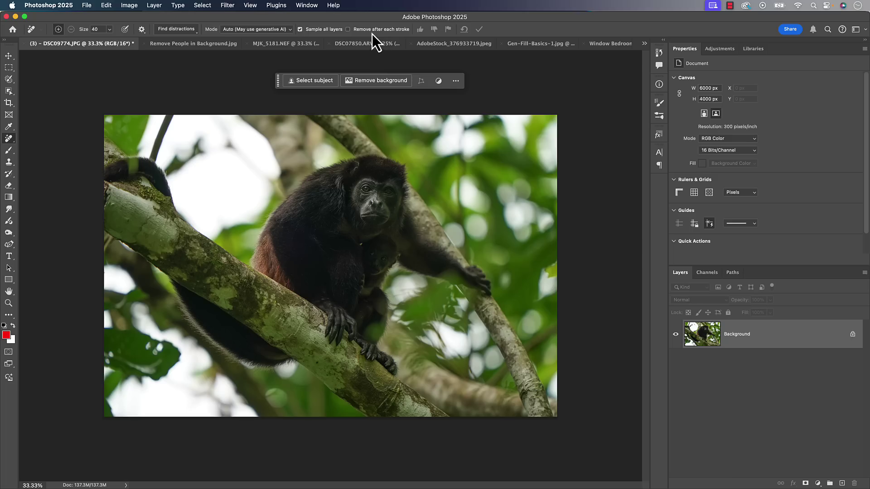
pyautogui.press(']')
pyautogui.press(']')
pyautogui.press(']')
pyautogui.press(']')
pyautogui.press(']')
pyautogui.press(']')
pyautogui.press(']')
pyautogui.press(']')
pyautogui.press(']')
pyautogui.press(']')
# - At brush size 150, paint out the bright blurred patch right of the monkey's head and apply
pyautogui.press('[')
pyautogui.press('[')
pyautogui.moveTo(466, 179)
pyautogui.mouseDown()
pyautogui.moveTo(460, 196)
pyautogui.moveTo(468, 202)
pyautogui.moveTo(453, 198)
pyautogui.moveTo(485, 196)
pyautogui.moveTo(471, 205)
pyautogui.moveTo(476, 236)
pyautogui.mouseUp()
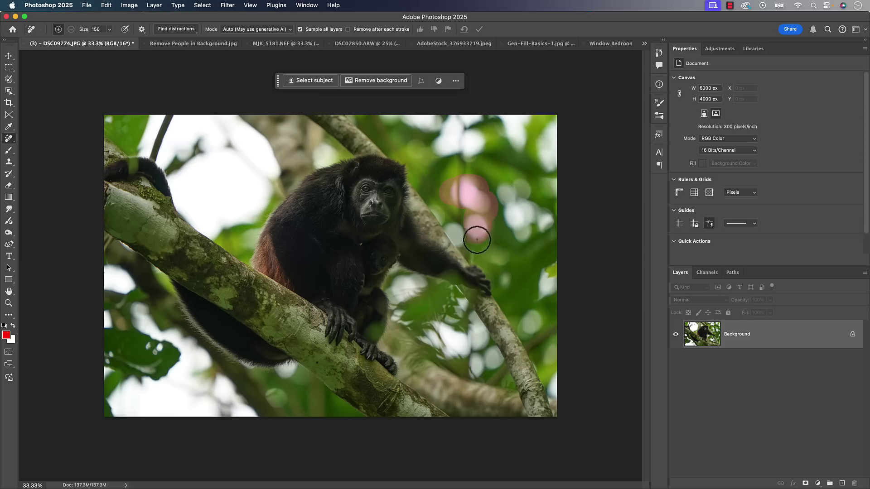
pyautogui.click(480, 30)
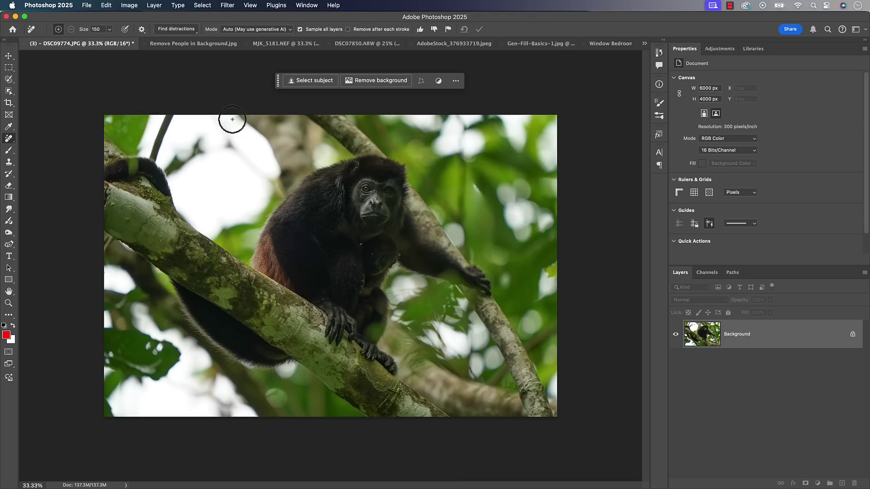
pyautogui.click(8, 79)
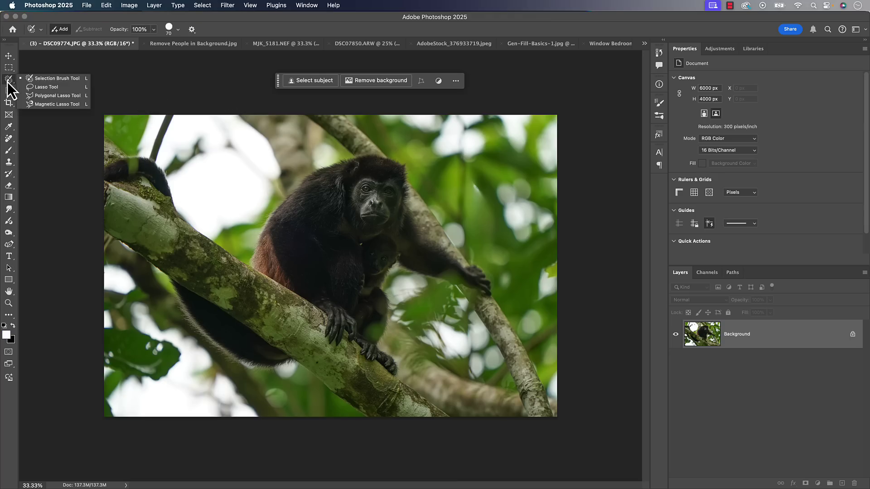
pyautogui.click(65, 81)
pyautogui.press(']')
pyautogui.press(']')
pyautogui.press(']')
pyautogui.press(']')
pyautogui.press(']')
pyautogui.press(']')
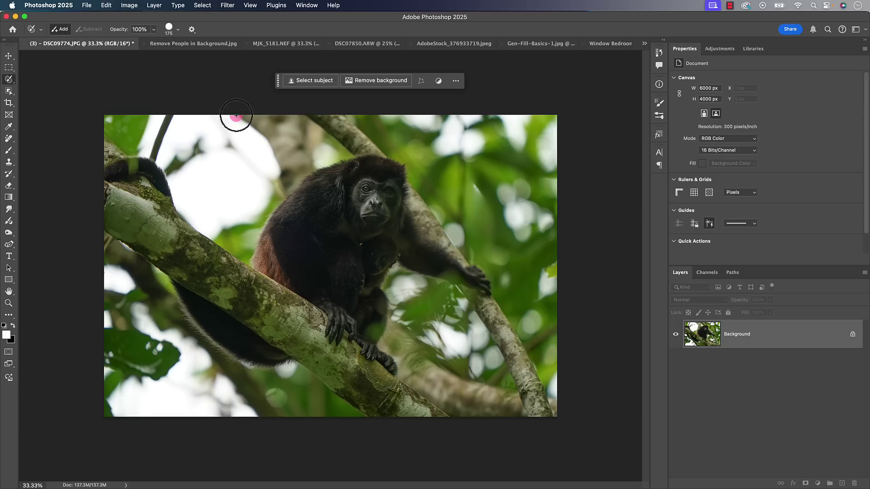
pyautogui.moveTo(233, 117)
pyautogui.mouseDown()
pyautogui.moveTo(276, 158)
pyautogui.moveTo(271, 196)
pyautogui.mouseUp()
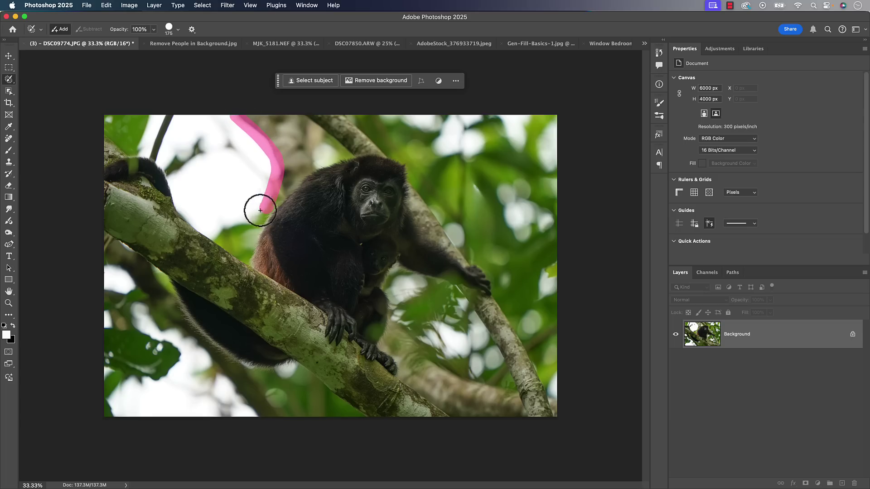
pyautogui.moveTo(261, 210)
pyautogui.mouseDown()
pyautogui.moveTo(209, 237)
pyautogui.moveTo(186, 219)
pyautogui.moveTo(160, 163)
pyautogui.moveTo(136, 155)
pyautogui.moveTo(144, 119)
pyautogui.moveTo(232, 120)
pyautogui.mouseUp()
pyautogui.click(308, 82)
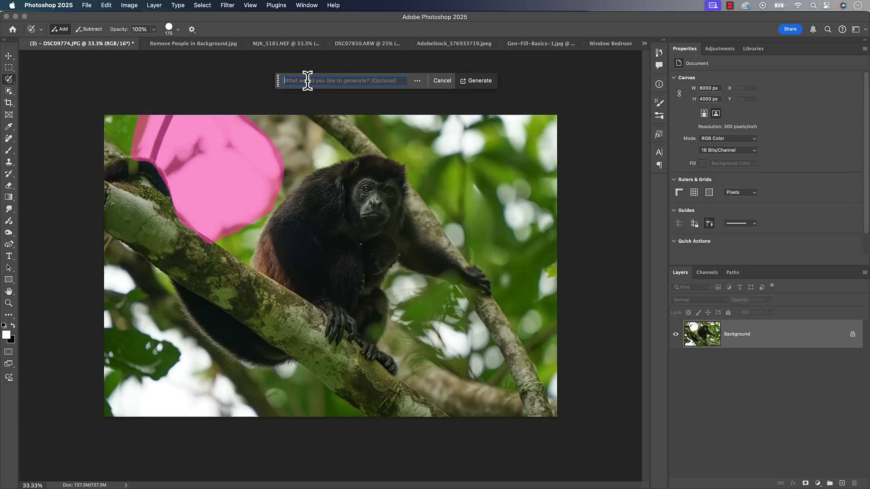
pyautogui.click(442, 81)
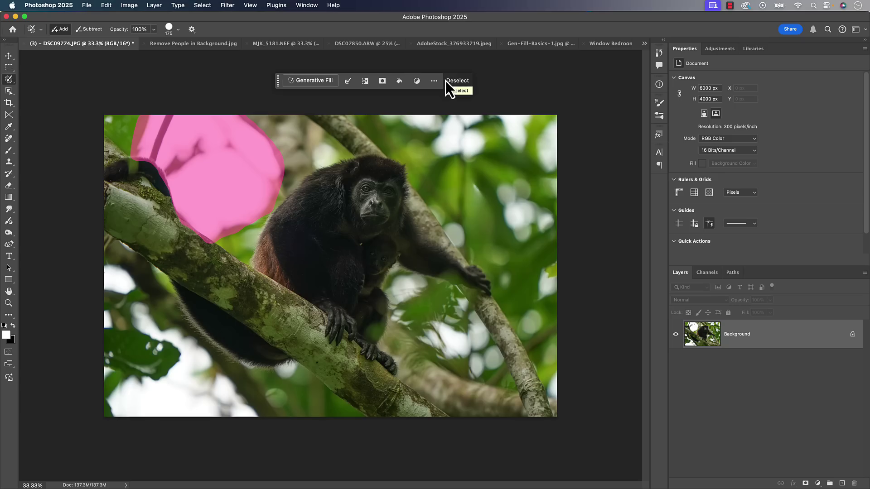
pyautogui.click(453, 80)
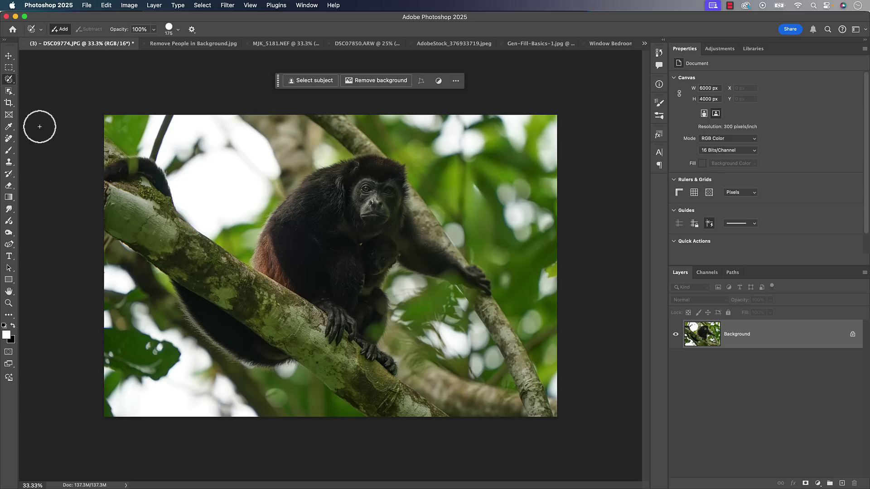
# - With the Remove Tool, paint over the thin top-left branch and sky patch and apply
pyautogui.press('j')
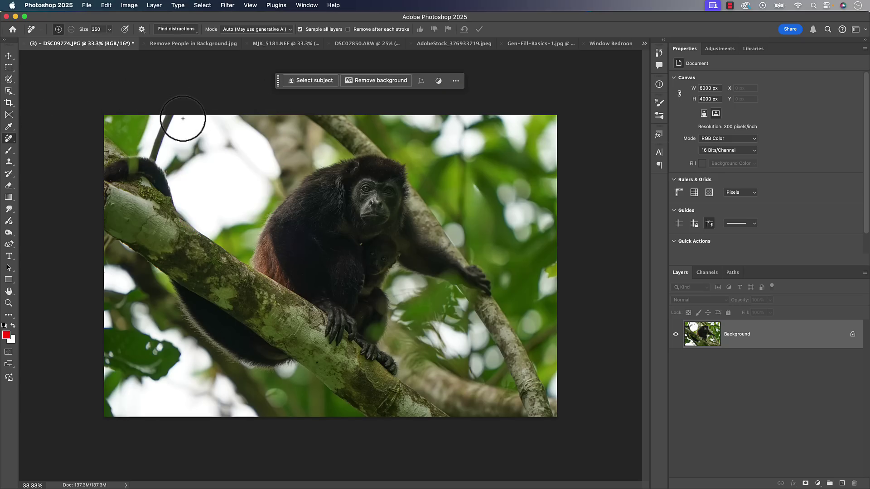
pyautogui.moveTo(156, 116)
pyautogui.mouseDown()
pyautogui.moveTo(142, 152)
pyautogui.moveTo(168, 161)
pyautogui.moveTo(155, 156)
pyautogui.moveTo(191, 215)
pyautogui.moveTo(214, 235)
pyautogui.moveTo(255, 212)
pyautogui.moveTo(251, 219)
pyautogui.moveTo(276, 177)
pyautogui.moveTo(267, 151)
pyautogui.moveTo(227, 116)
pyautogui.moveTo(172, 132)
pyautogui.mouseUp()
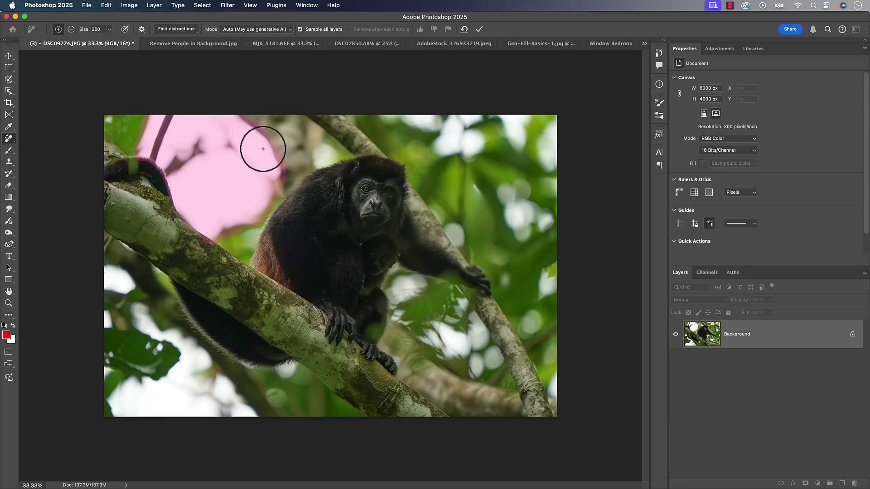
pyautogui.click(478, 30)
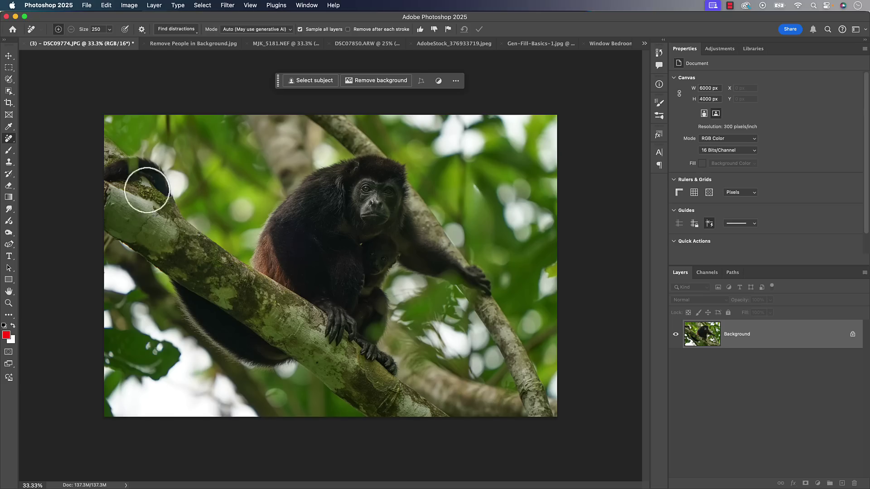
# - On MJK_5181.NEF, auto-mask People with Find distractions, subtract extras, and remove the walkway people
pyautogui.click(192, 45)
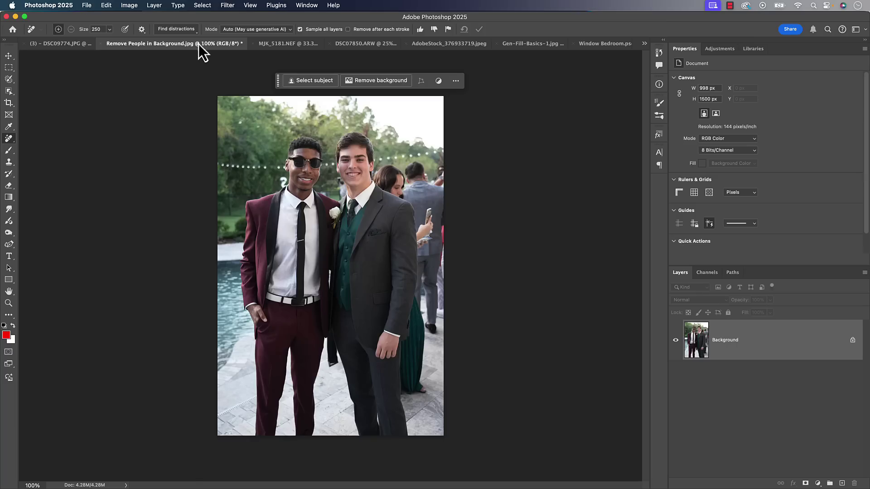
pyautogui.click(276, 44)
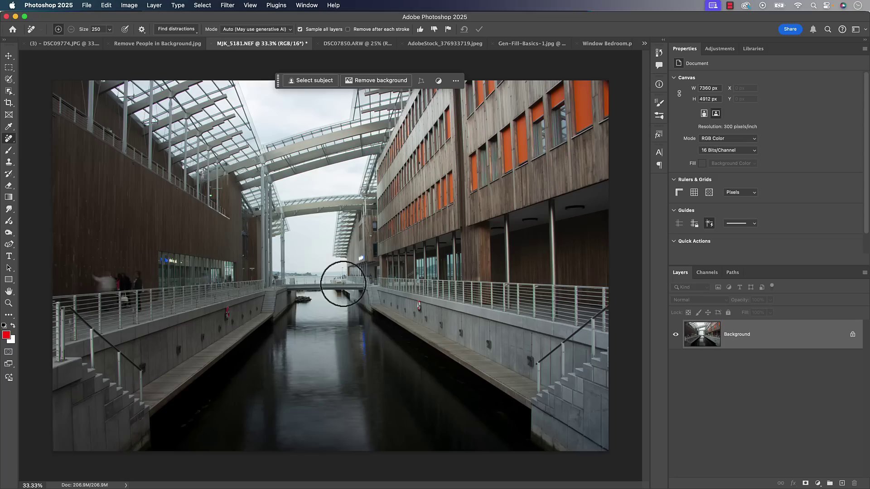
pyautogui.click(179, 31)
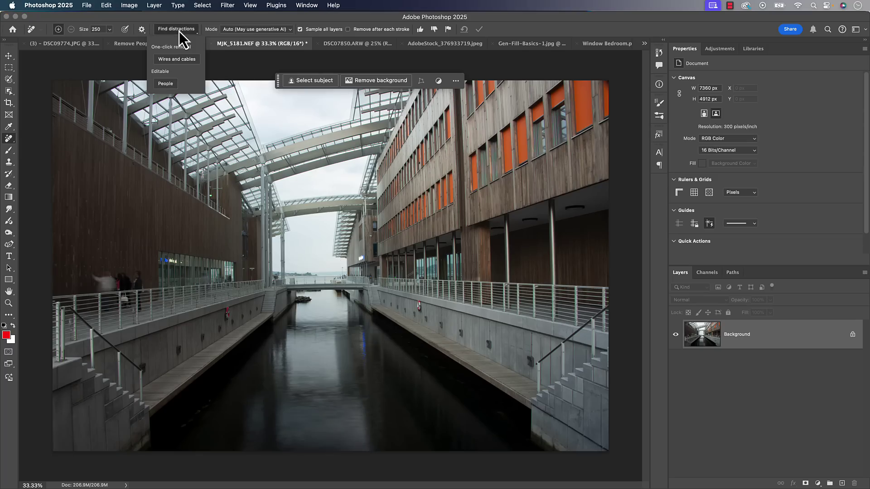
pyautogui.click(165, 83)
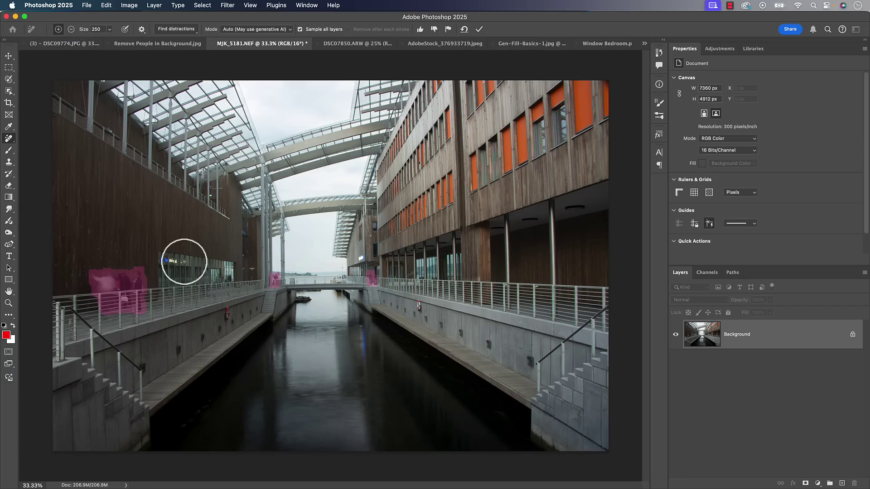
pyautogui.press('alt')
pyautogui.click(479, 30)
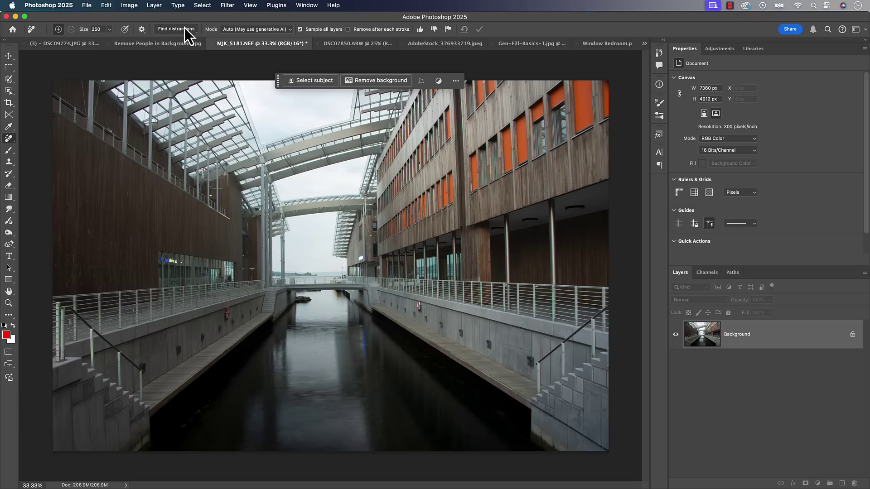
# - Undo the canal photo's people removal to compare before and after
pyautogui.click(179, 44)
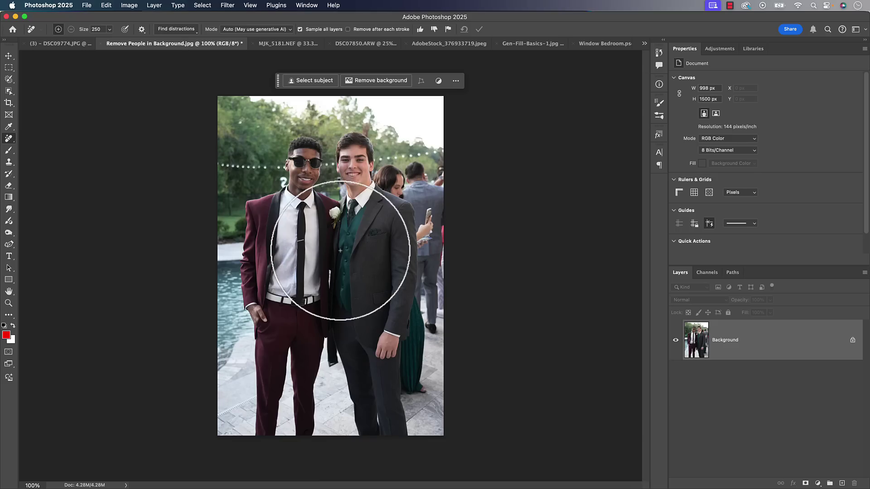
pyautogui.click(290, 43)
pyautogui.press('super+z')
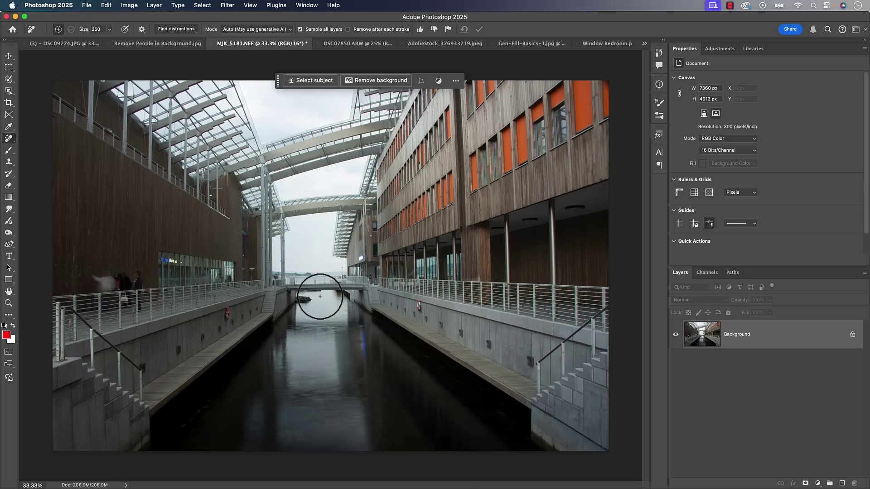
# - In the two-men portrait, auto-mask background People and shrink the brush to 25
pyautogui.click(165, 44)
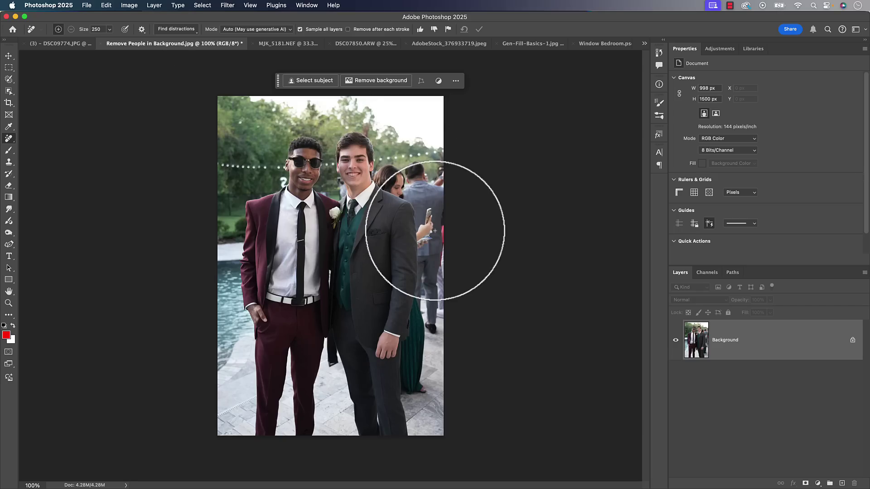
pyautogui.click(178, 29)
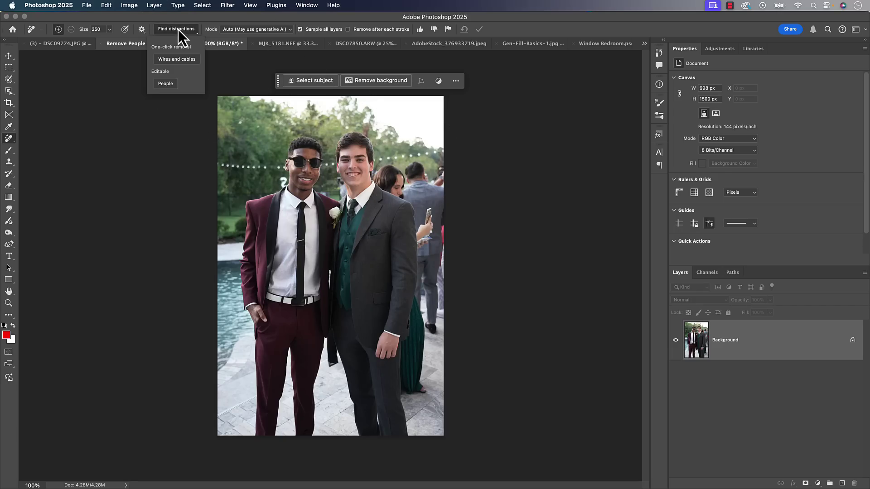
pyautogui.click(166, 84)
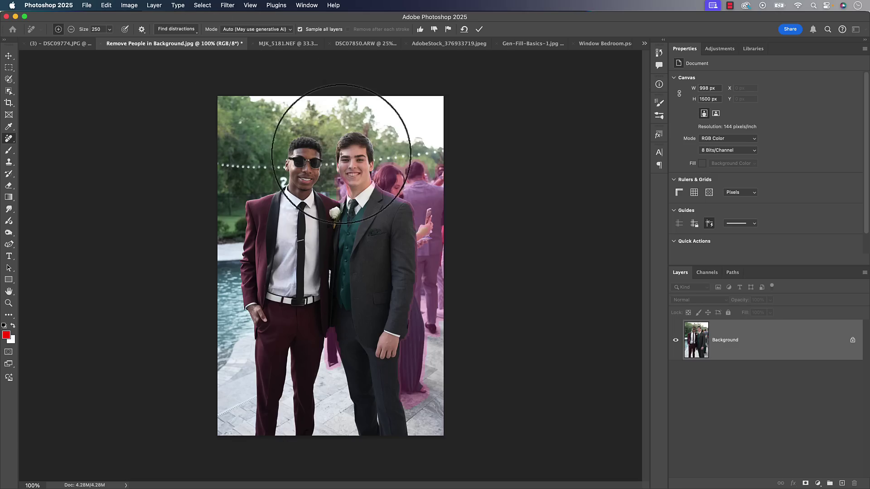
pyautogui.press('[')
pyautogui.press('[')
pyautogui.press('[')
pyautogui.press('[')
pyautogui.press('[')
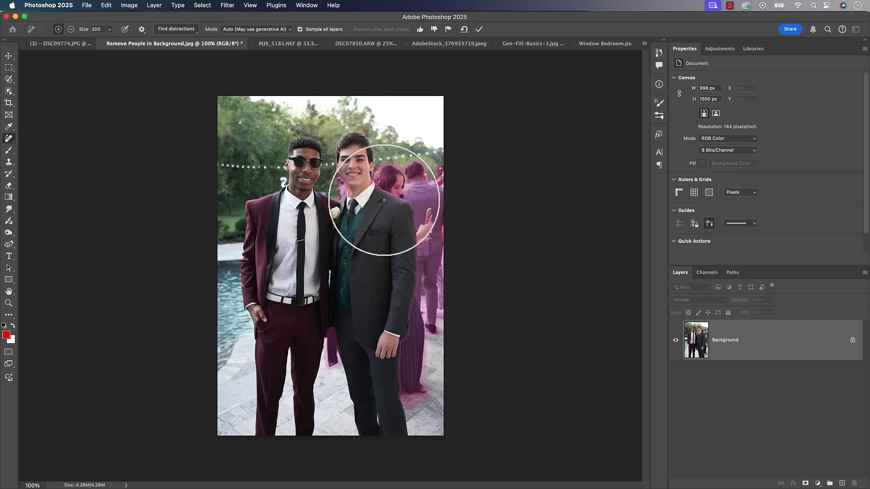
pyautogui.scroll(5, 384, 199)
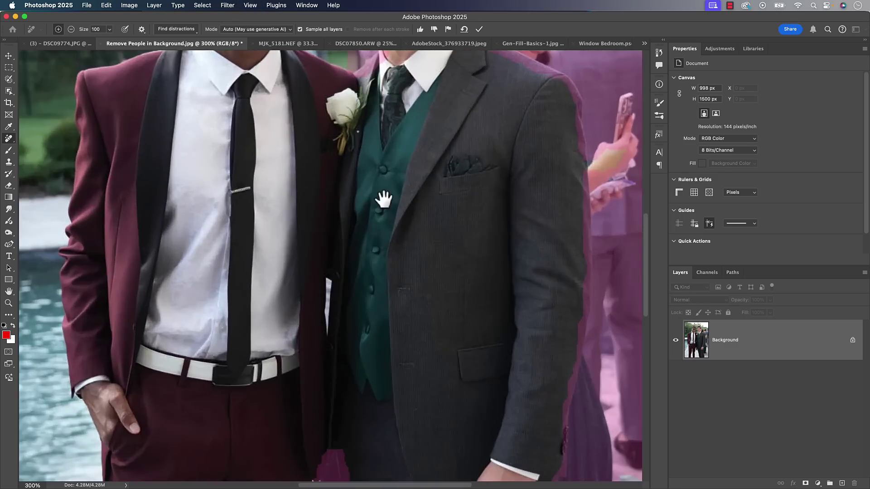
pyautogui.moveTo(356, 248); pyautogui.dragTo(340, 313)
pyautogui.press('[')
pyautogui.press('[')
pyautogui.press('[')
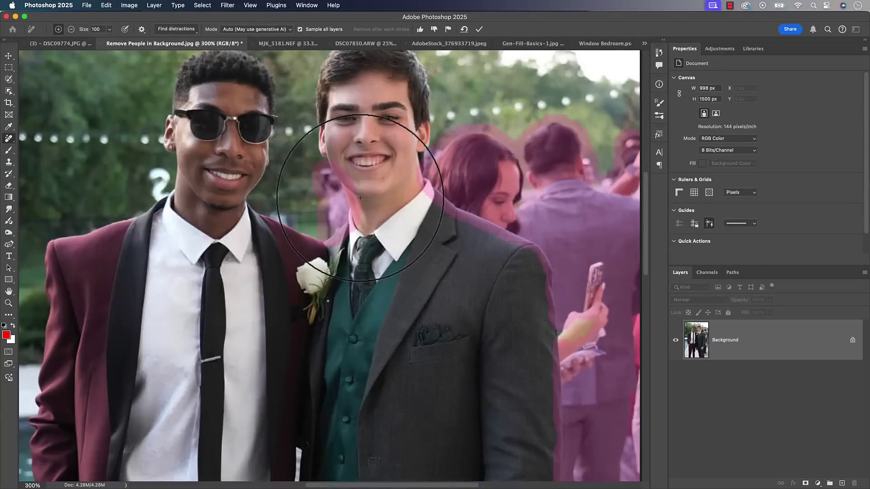
pyautogui.press('[')
pyautogui.press('[')
pyautogui.press('[')
pyautogui.press('[')
pyautogui.press('[')
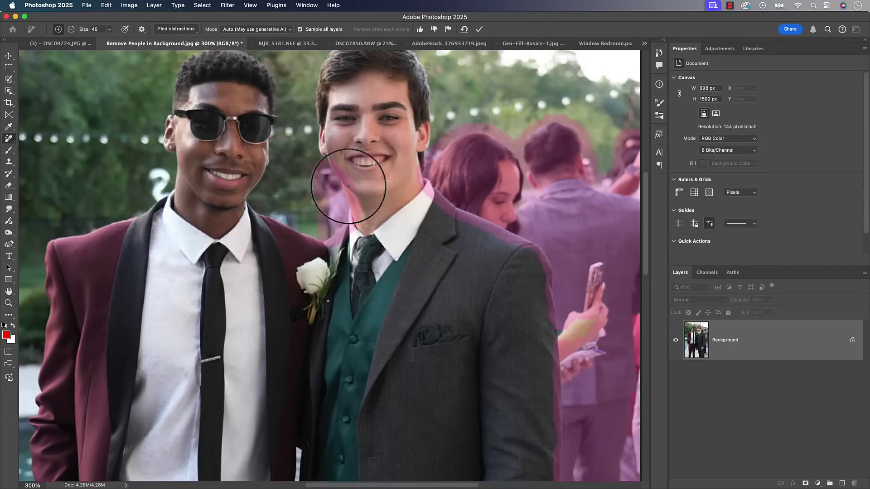
pyautogui.press('[')
pyautogui.press('[')
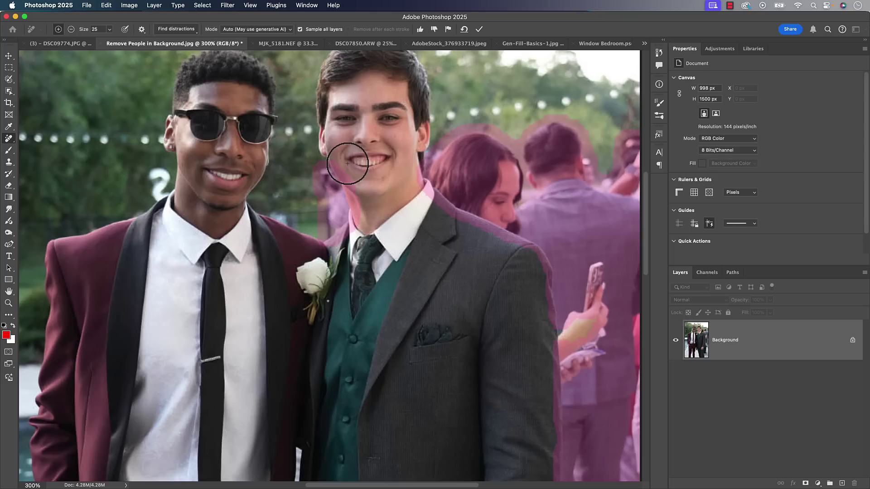
# - Subtract the mask from the right man's cheek, zoom out, and apply the removal
pyautogui.press('alt')
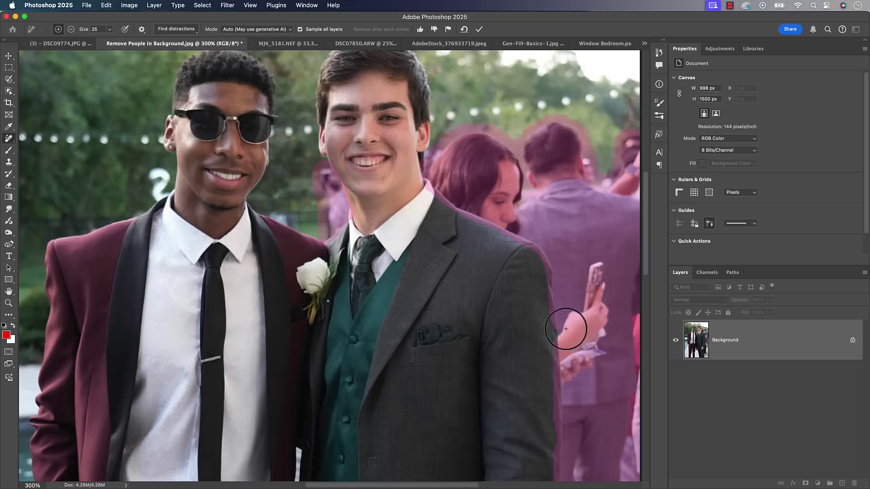
pyautogui.moveTo(550, 286); pyautogui.dragTo(528, 197)
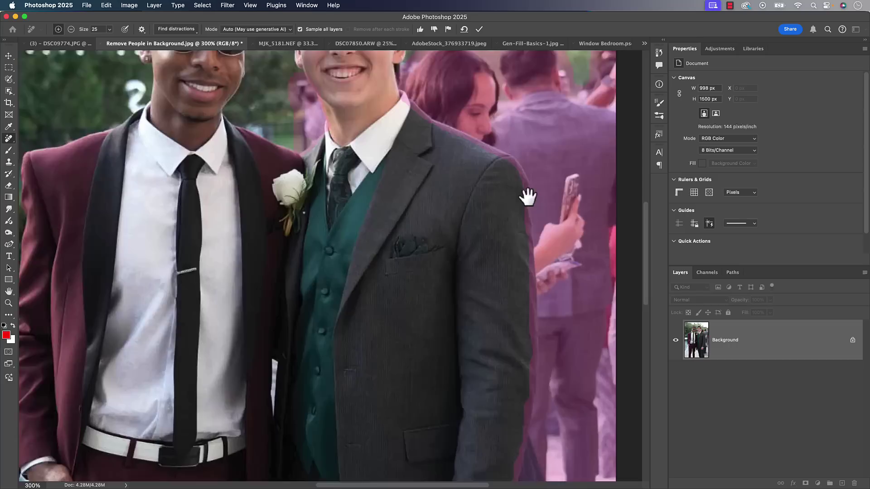
pyautogui.scroll(-5, 528, 197)
pyautogui.moveTo(368, 272); pyautogui.dragTo(425, 316)
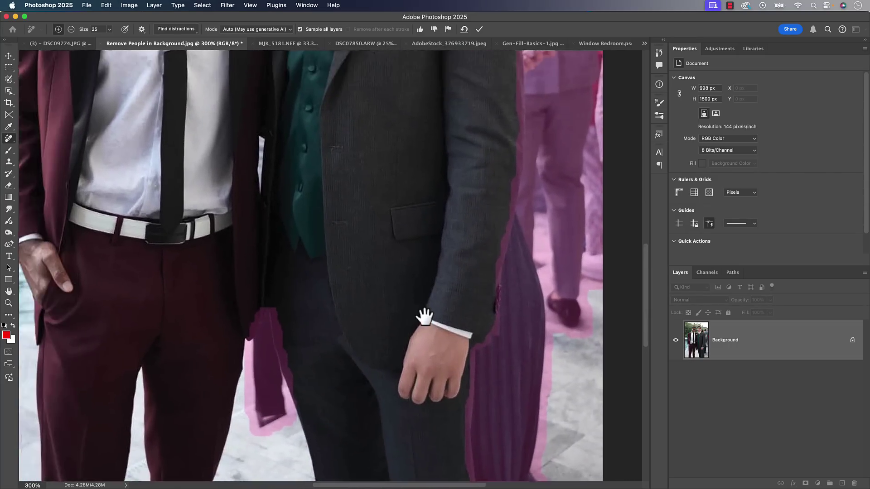
pyautogui.scroll(10, 424, 316)
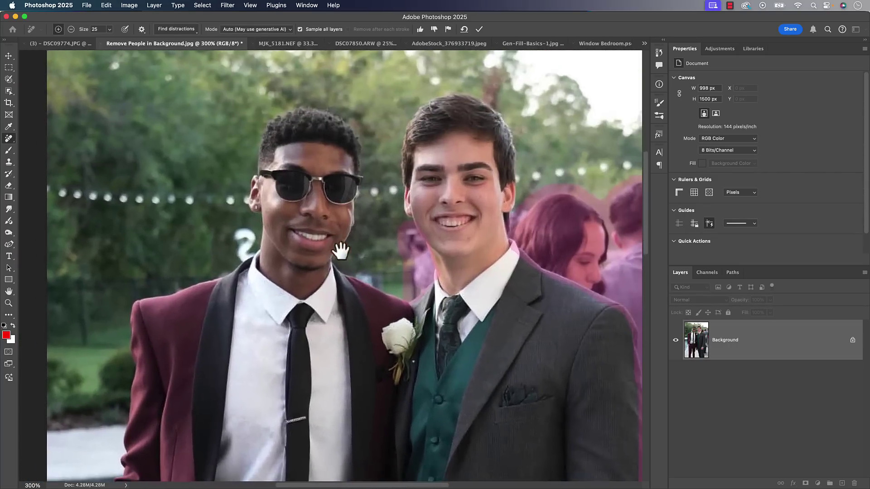
pyautogui.press('super+minus')
pyautogui.press('super+minus')
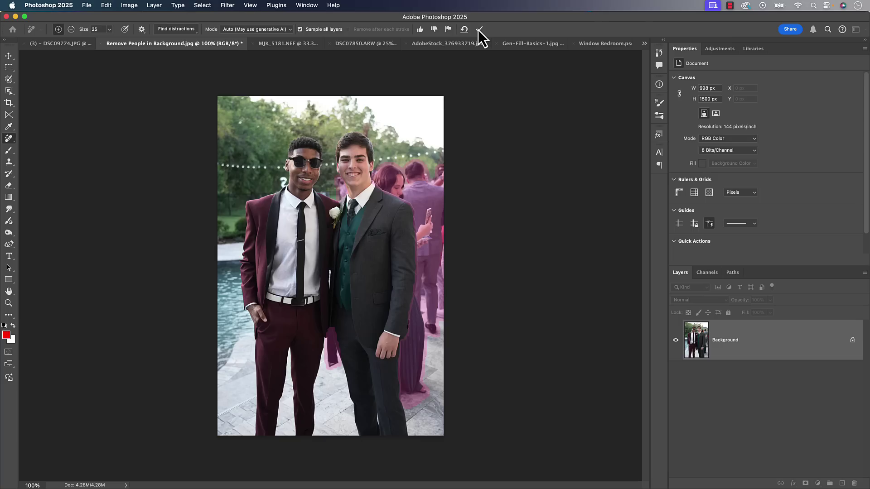
pyautogui.click(478, 30)
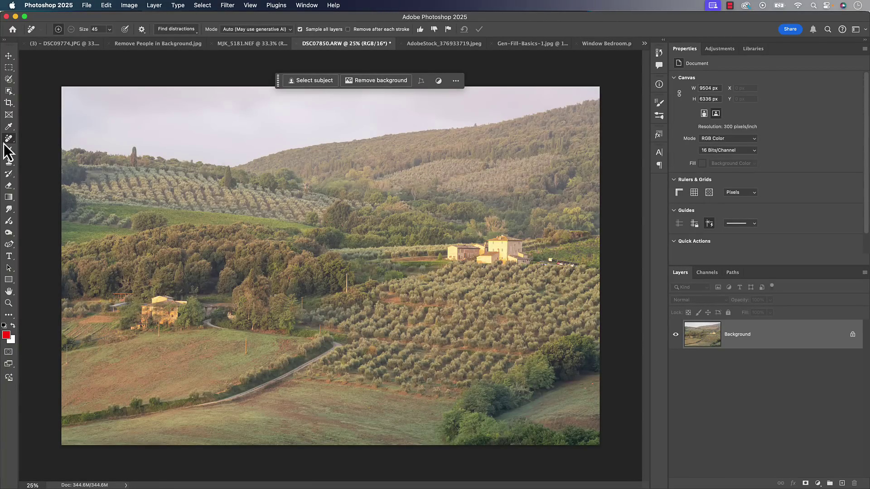
# - Add an empty Layer 1 and run Find distractions > Wires and cables onto it
pyautogui.click(179, 30)
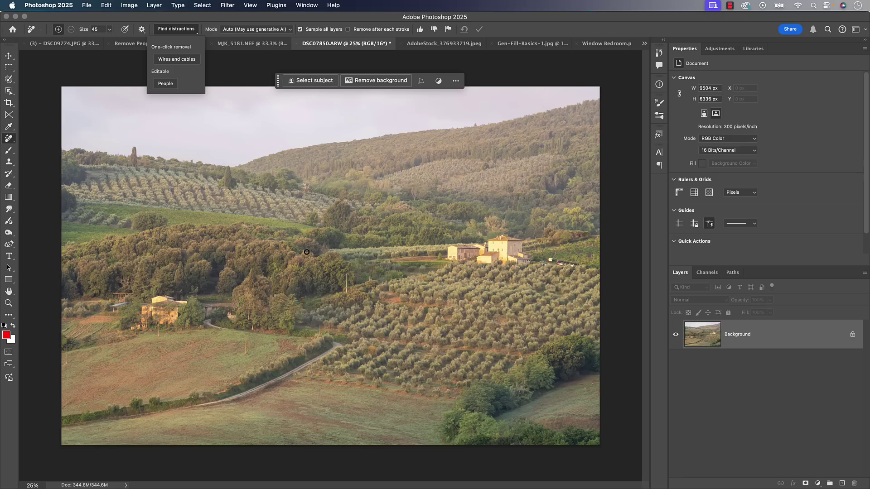
pyautogui.click(439, 19)
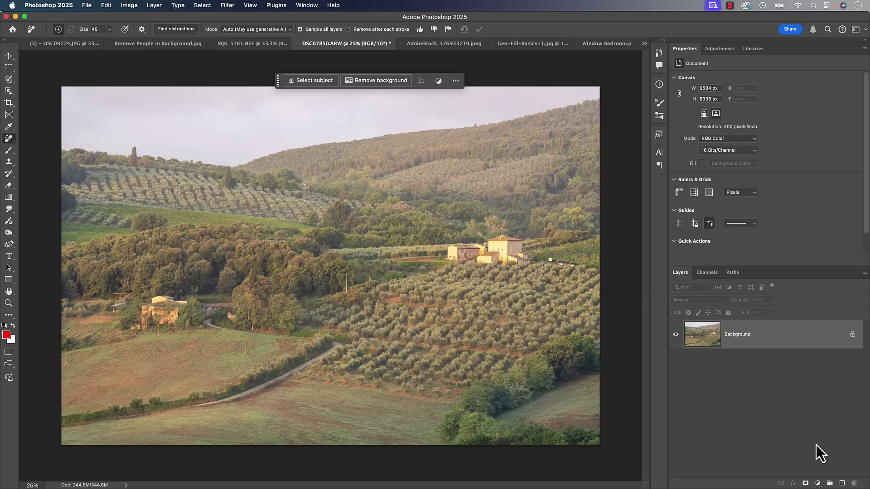
pyautogui.click(841, 482)
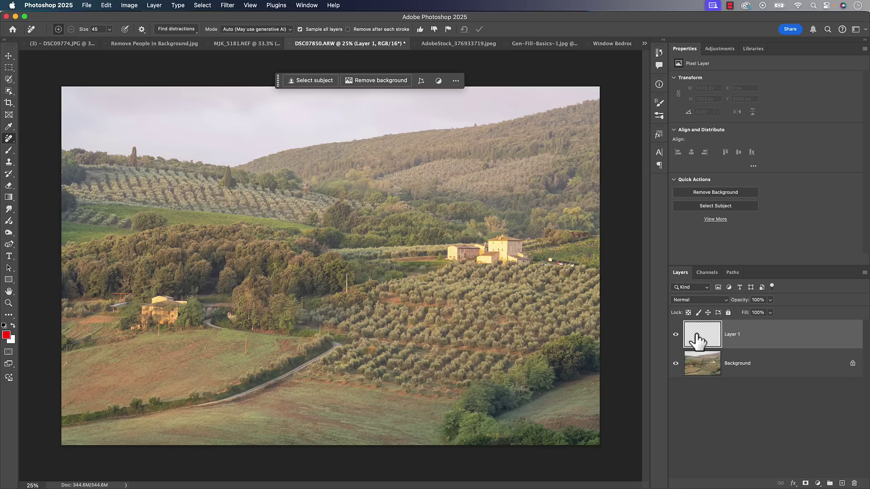
pyautogui.click(181, 29)
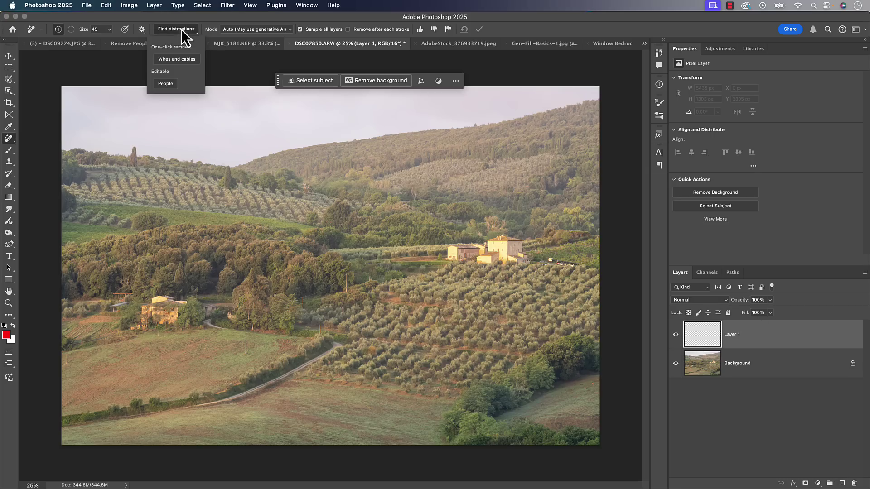
pyautogui.click(170, 59)
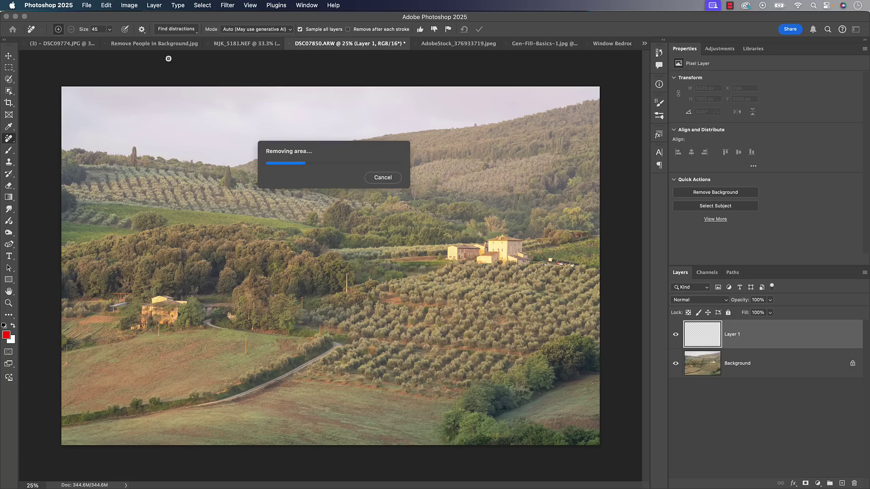
# - Zoom to 100% on the poles and toggle Layer 1 off and on to compare
pyautogui.press('super+plus')
pyautogui.press('super+plus')
pyautogui.press('super+plus')
pyautogui.moveTo(254, 292); pyautogui.dragTo(373, 189)
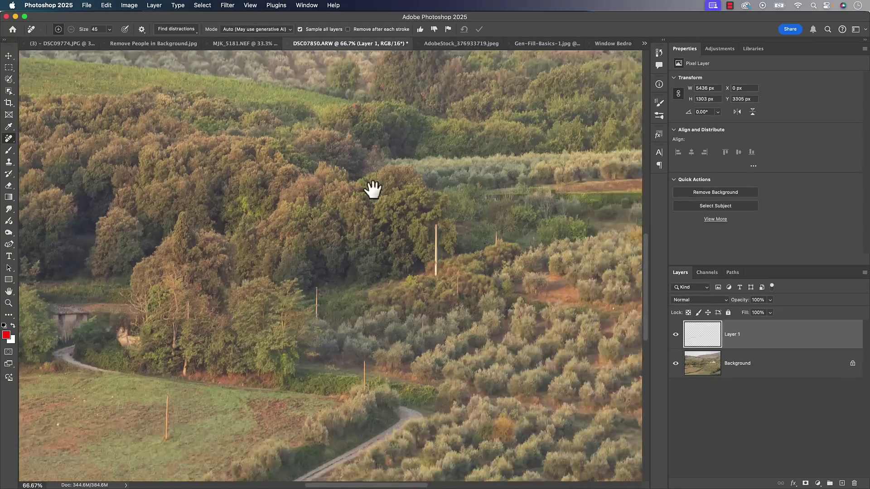
pyautogui.press('super+plus')
pyautogui.click(675, 335)
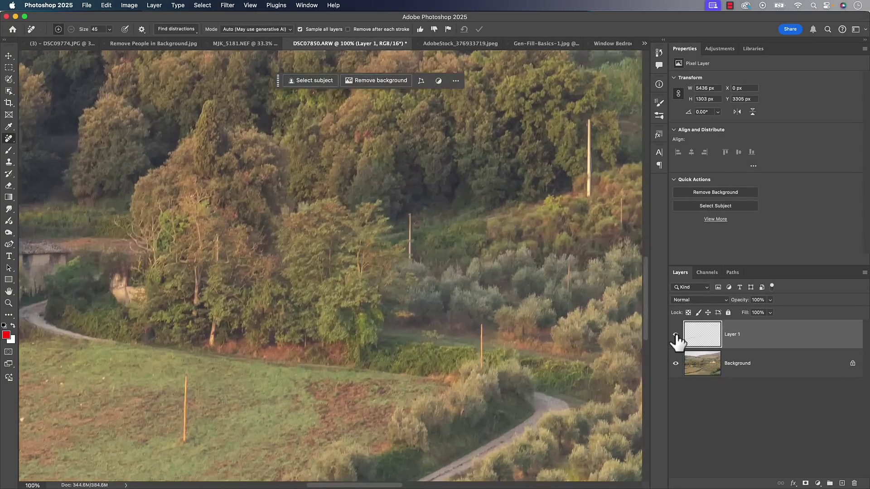
pyautogui.click(676, 335)
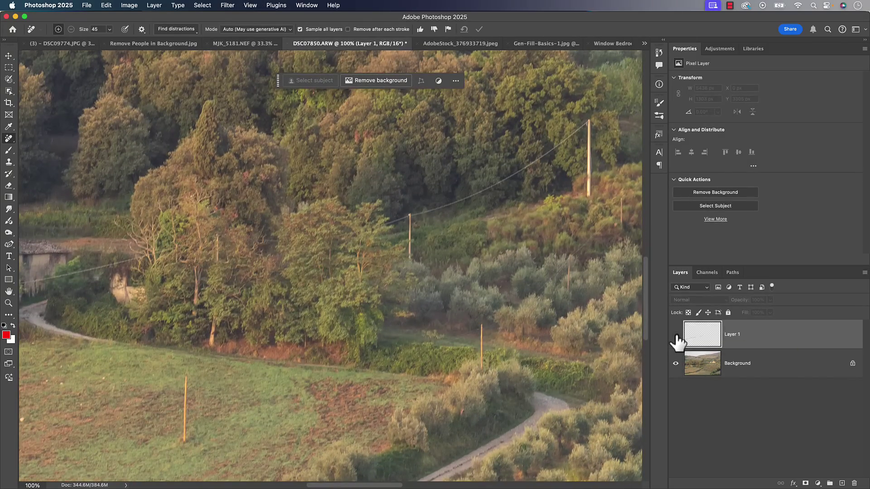
pyautogui.click(675, 335)
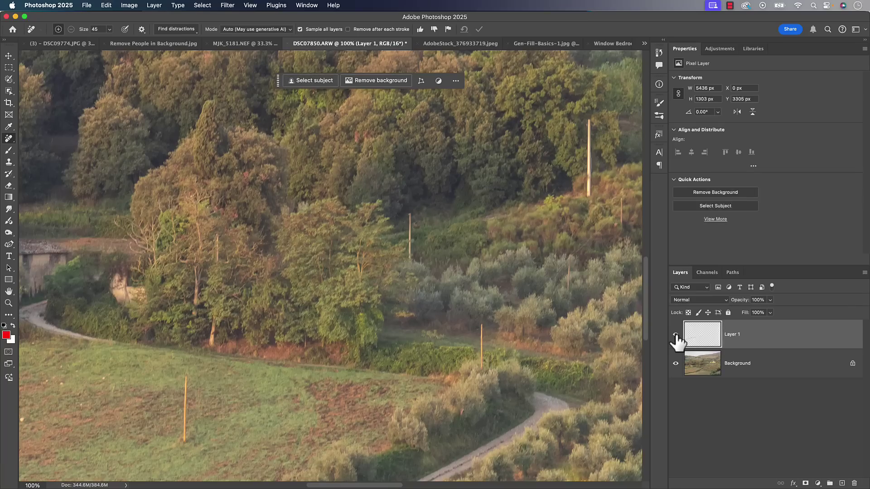
pyautogui.moveTo(610, 317); pyautogui.dragTo(463, 290)
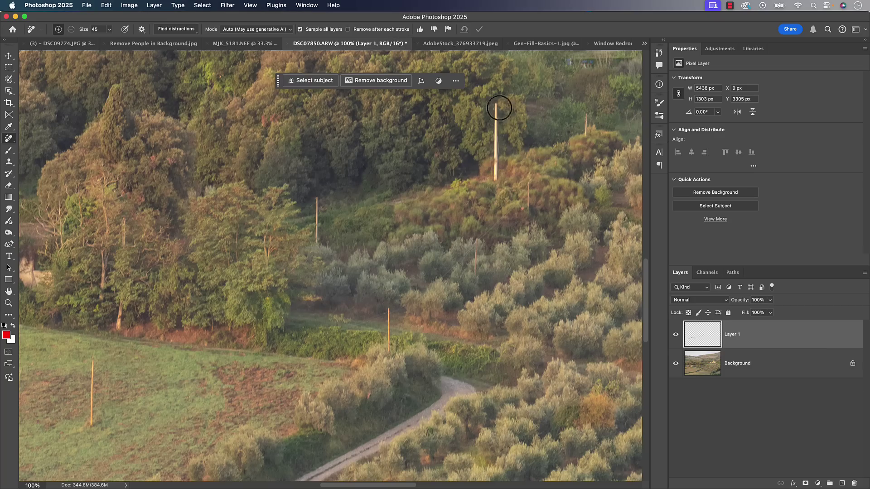
# - Paint over the eight remaining utility poles on the hillside and apply their removal
pyautogui.moveTo(496, 103); pyautogui.dragTo(498, 183)
pyautogui.moveTo(319, 197)
pyautogui.mouseDown()
pyautogui.moveTo(317, 240)
pyautogui.moveTo(316, 190)
pyautogui.mouseUp()
pyautogui.moveTo(121, 216); pyautogui.dragTo(121, 259)
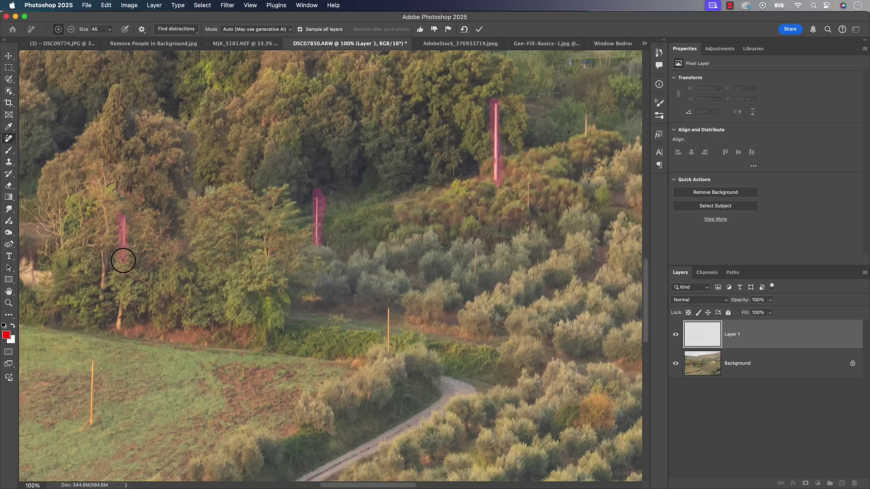
pyautogui.moveTo(91, 350); pyautogui.dragTo(91, 428)
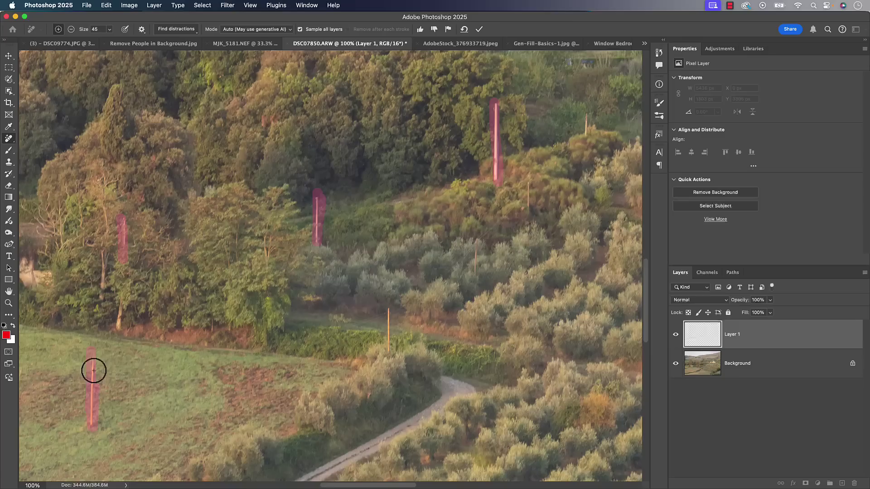
pyautogui.moveTo(386, 310); pyautogui.dragTo(385, 355)
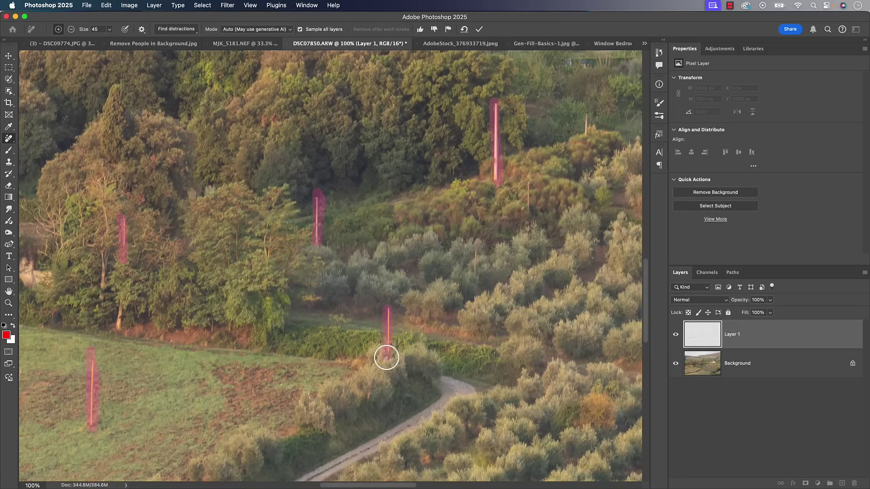
pyautogui.moveTo(477, 239); pyautogui.dragTo(477, 285)
pyautogui.moveTo(528, 180); pyautogui.dragTo(529, 224)
pyautogui.moveTo(586, 110); pyautogui.dragTo(586, 151)
pyautogui.press('Return')
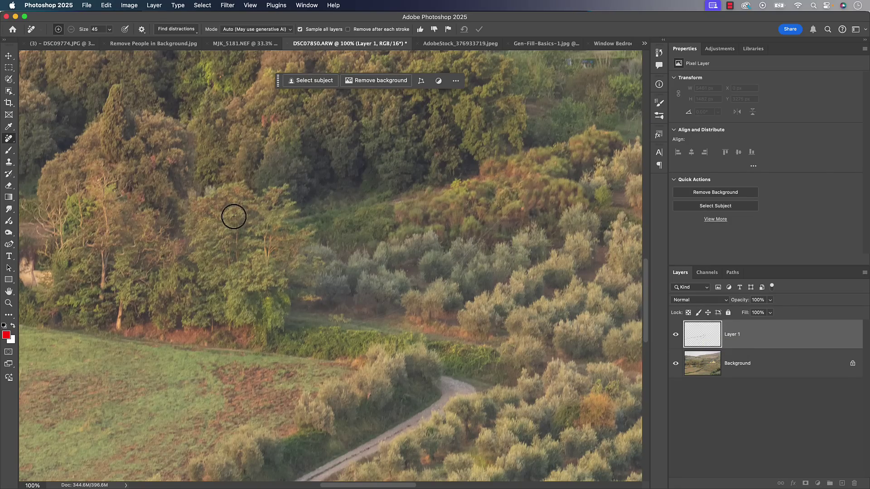
# - On the power-lines stock photo, redo the Wires and cables removal onto a new empty layer
pyautogui.click(441, 44)
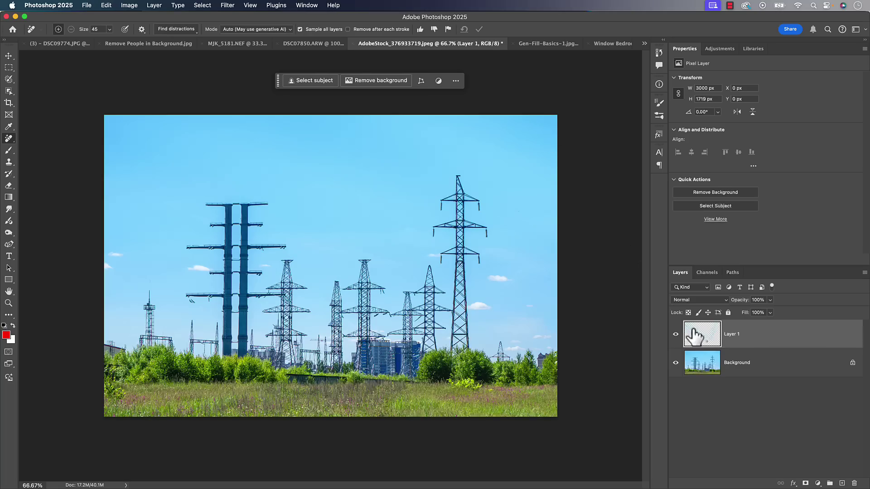
pyautogui.press('Delete')
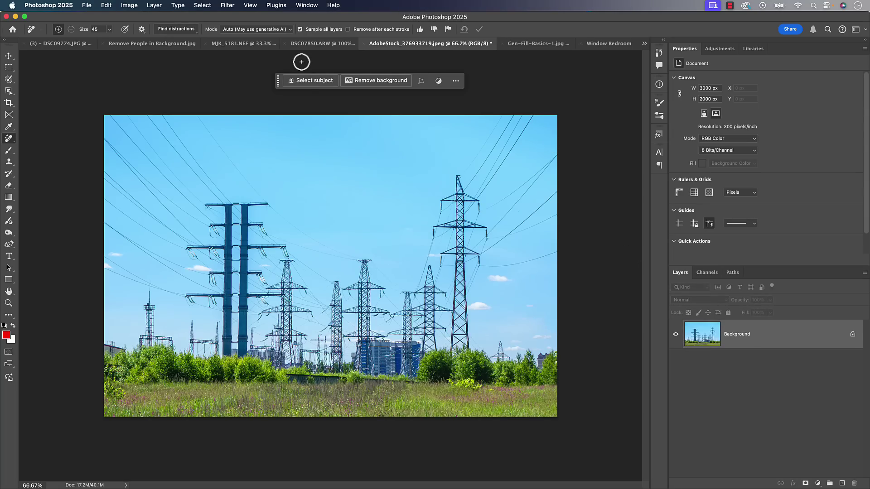
pyautogui.click(173, 33)
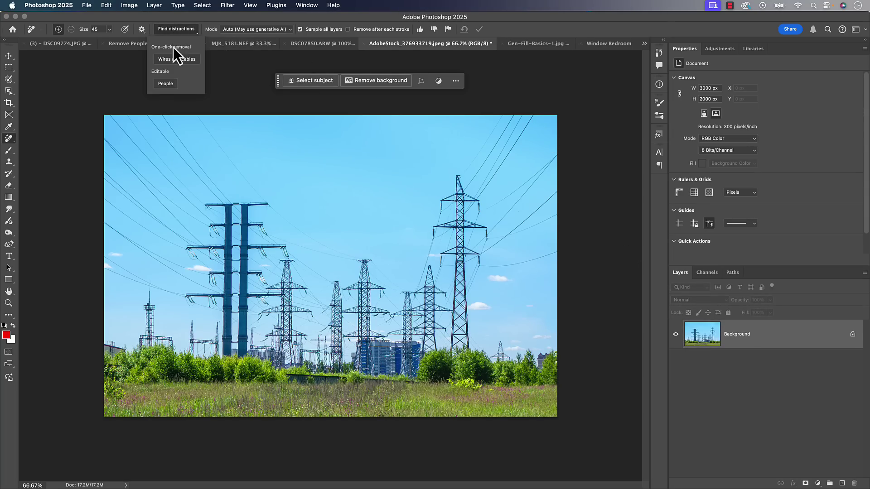
pyautogui.click(172, 57)
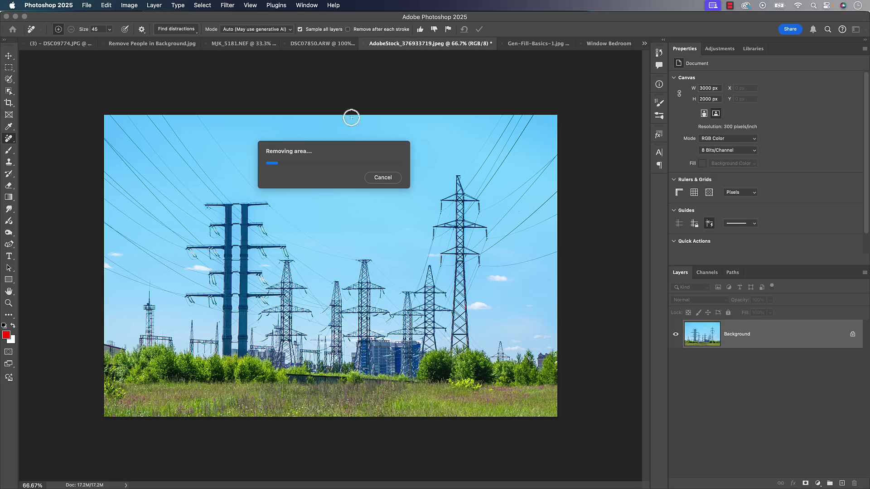
pyautogui.click(389, 180)
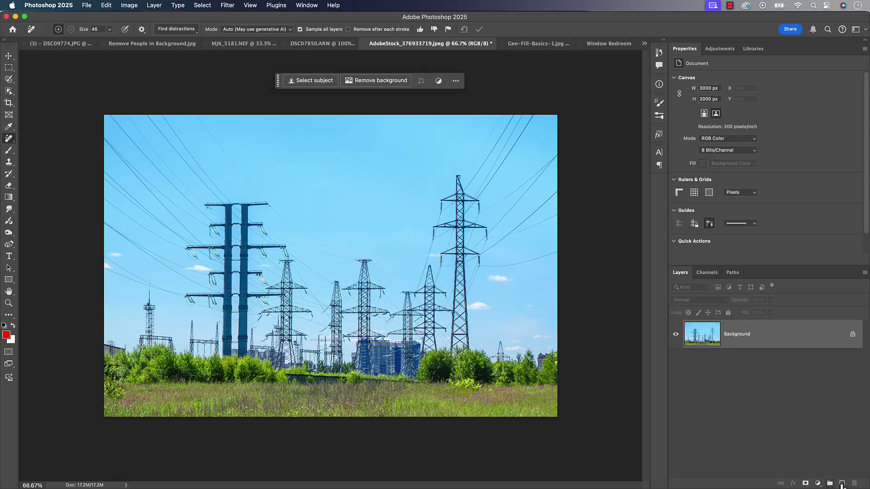
pyautogui.click(842, 483)
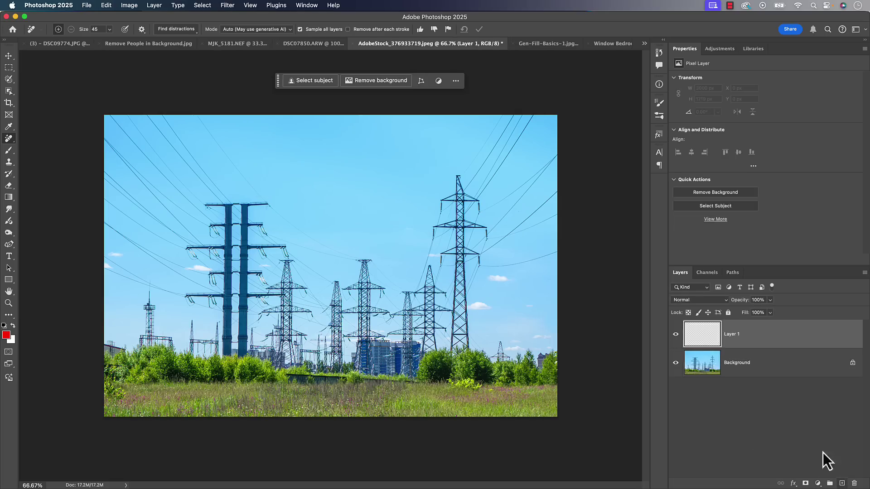
pyautogui.click(179, 30)
pyautogui.click(181, 59)
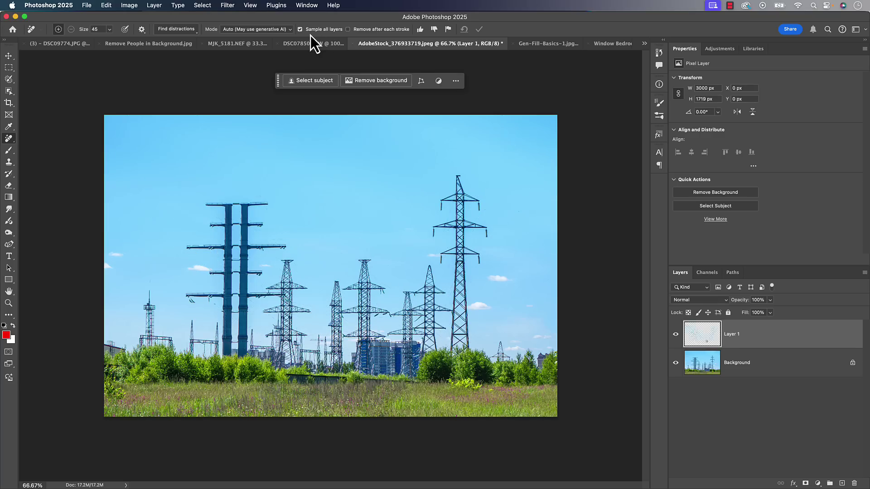
# - Toggle the cleanup layer repeatedly to compare against the wires, then open Gen-Fill-Basics-1.jpg
pyautogui.click(675, 334)
pyautogui.click(675, 334)
pyautogui.click(676, 334)
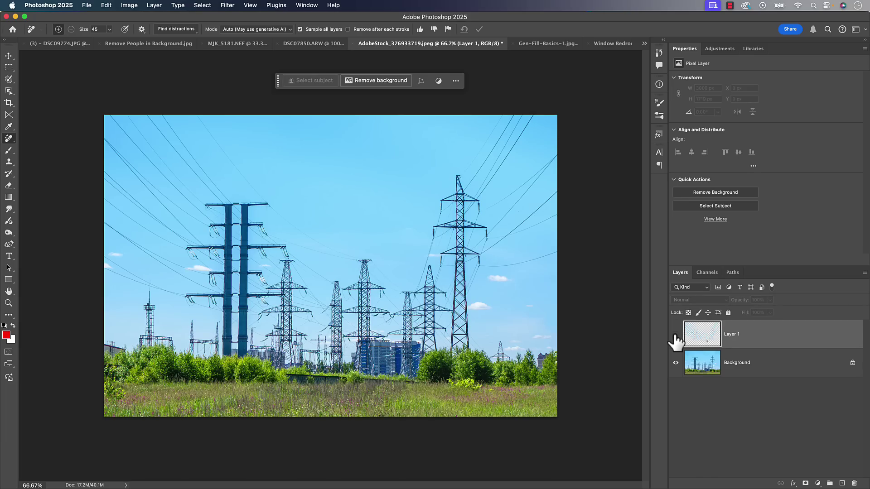
pyautogui.click(676, 337)
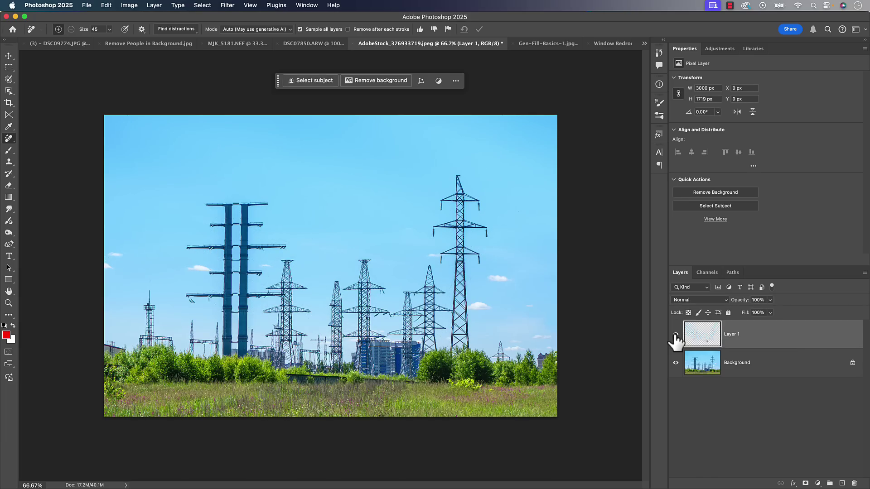
pyautogui.click(676, 338)
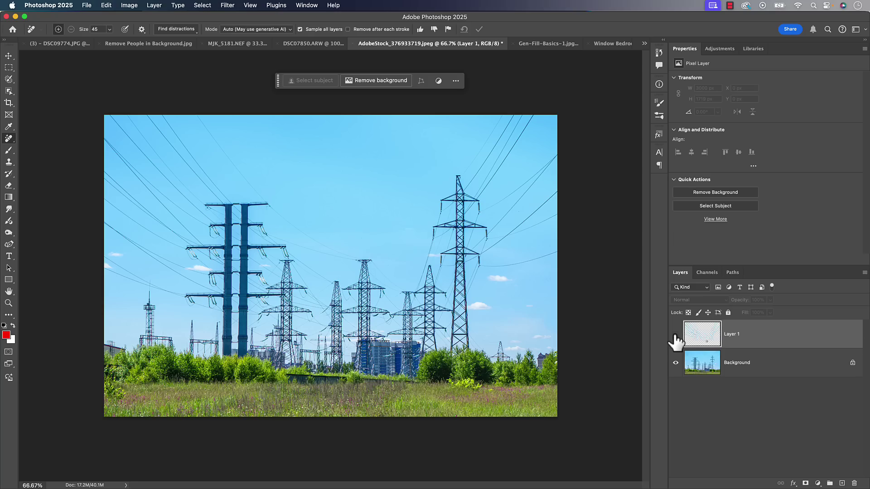
pyautogui.click(676, 335)
pyautogui.click(676, 335)
pyautogui.click(676, 335)
pyautogui.click(675, 338)
pyautogui.click(545, 45)
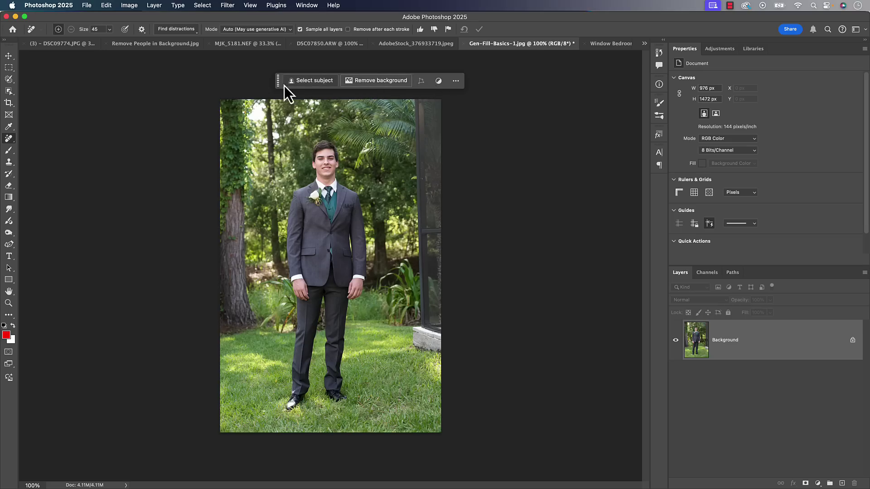
# - Start Generate background for the cut-out man with prompt 'beautiful outdoor scene with mountain backdrop'
pyautogui.moveTo(278, 81); pyautogui.dragTo(255, 79)
pyautogui.click(307, 5)
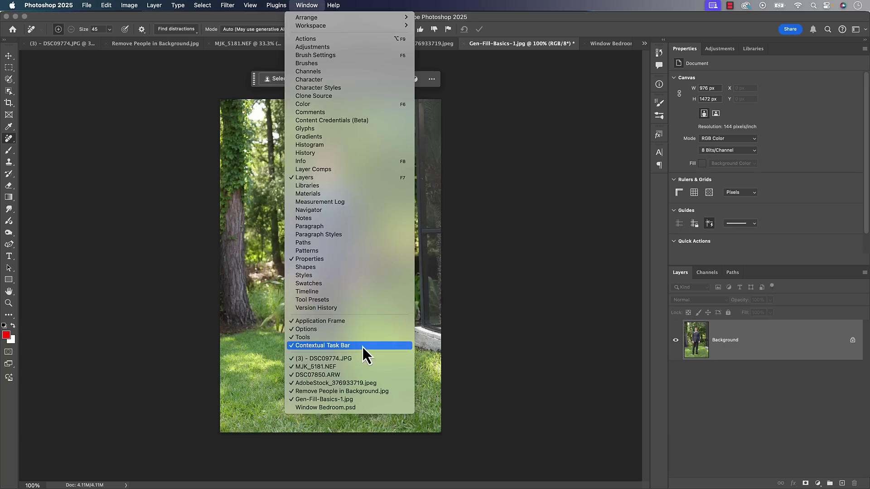
pyautogui.press('Escape')
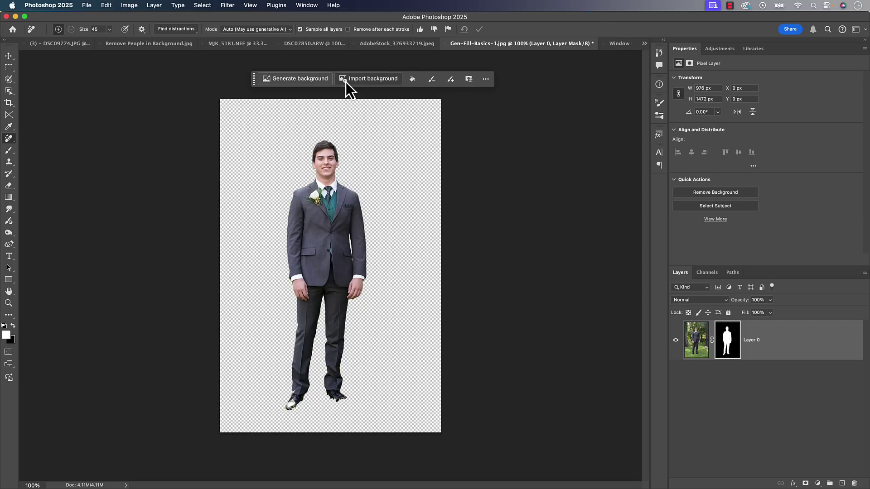
pyautogui.click(293, 83)
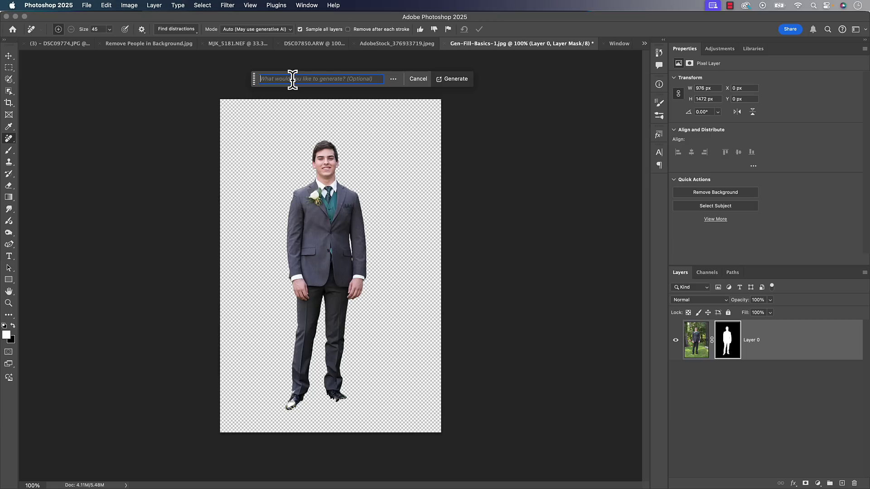
pyautogui.write('outdoor scen')
pyautogui.write('e with mountain b')
pyautogui.write('ackdrop')
pyautogui.write('beaut')
pyautogui.write('iful')
# - Generate the mountain background, keep variation 2 of 3, then switch to Window Bedroom.psd
pyautogui.click(456, 80)
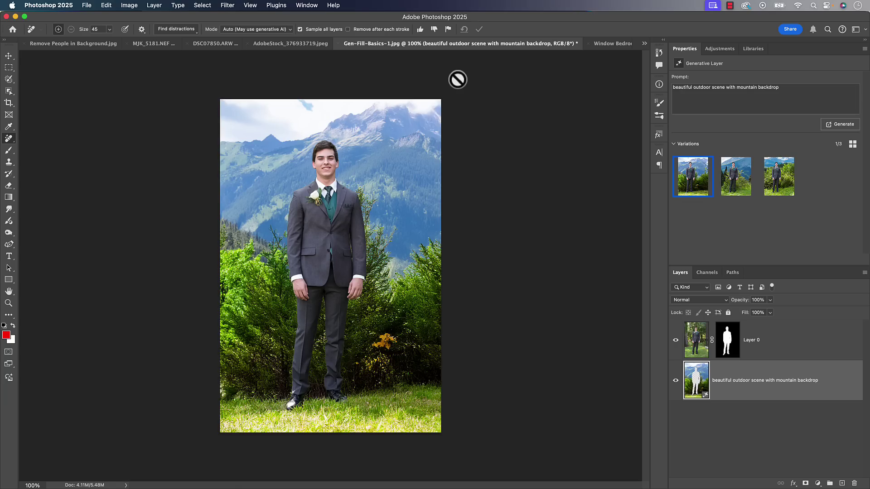
pyautogui.moveTo(707, 188)
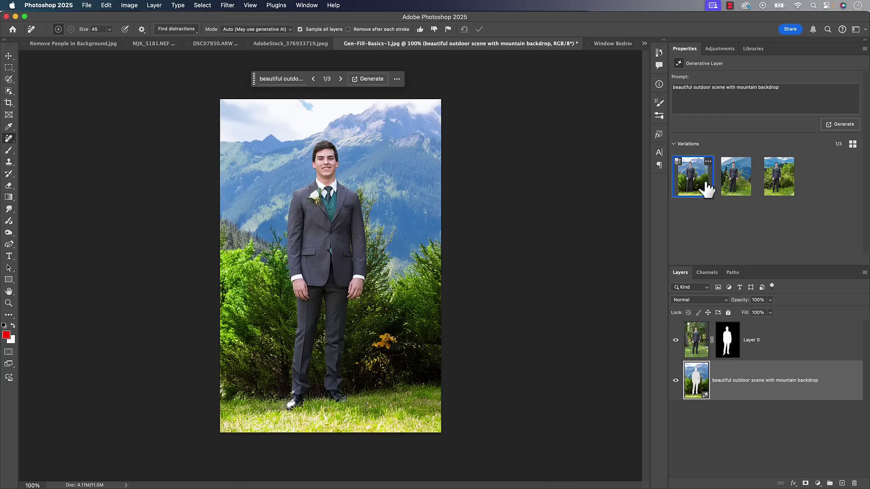
pyautogui.click(339, 79)
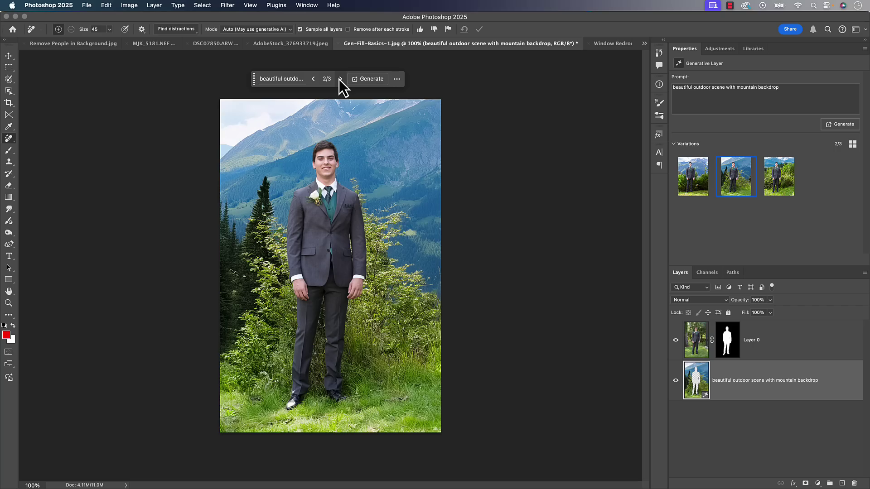
pyautogui.click(340, 79)
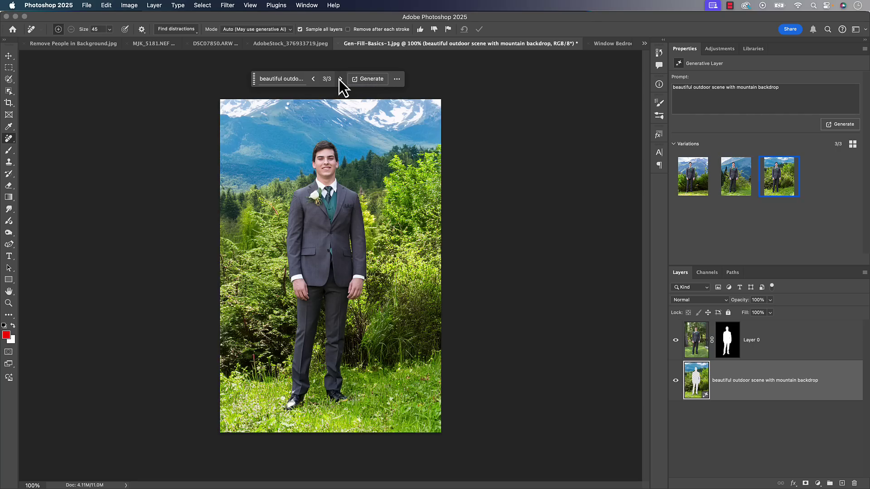
pyautogui.click(316, 81)
pyautogui.click(316, 80)
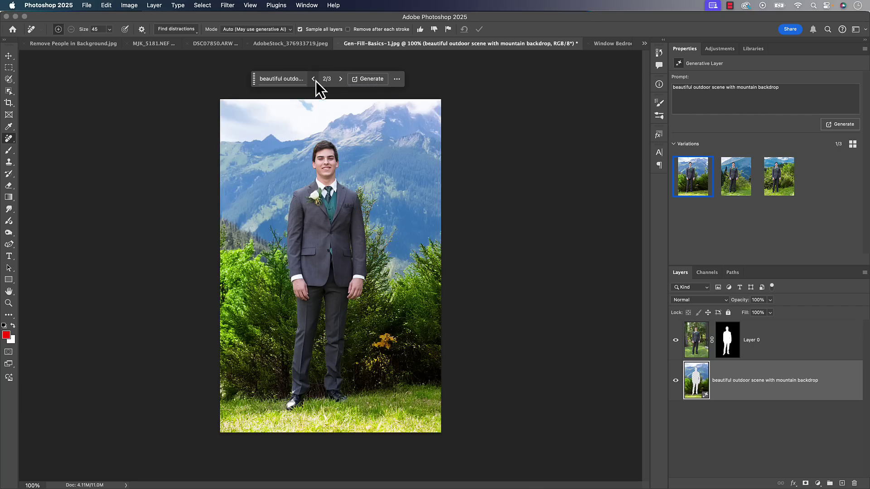
pyautogui.click(338, 79)
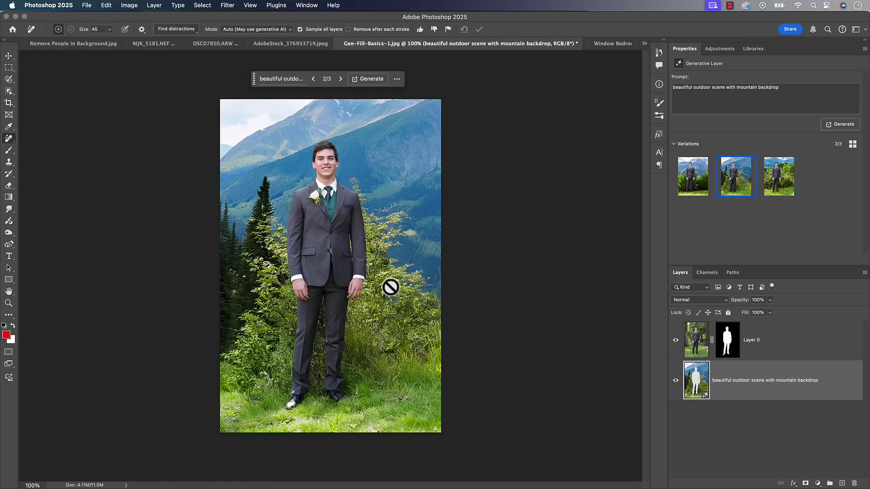
pyautogui.click(616, 44)
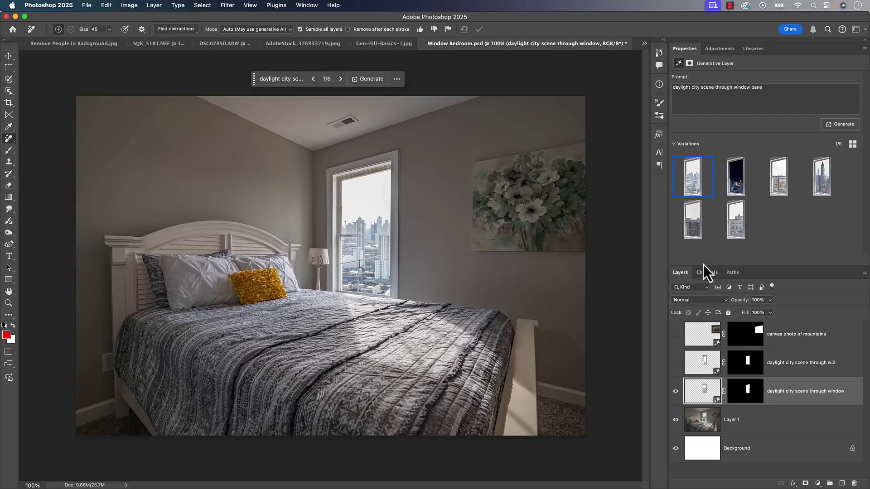
# - Preview all six variations of the first generated city window view
pyautogui.click(338, 79)
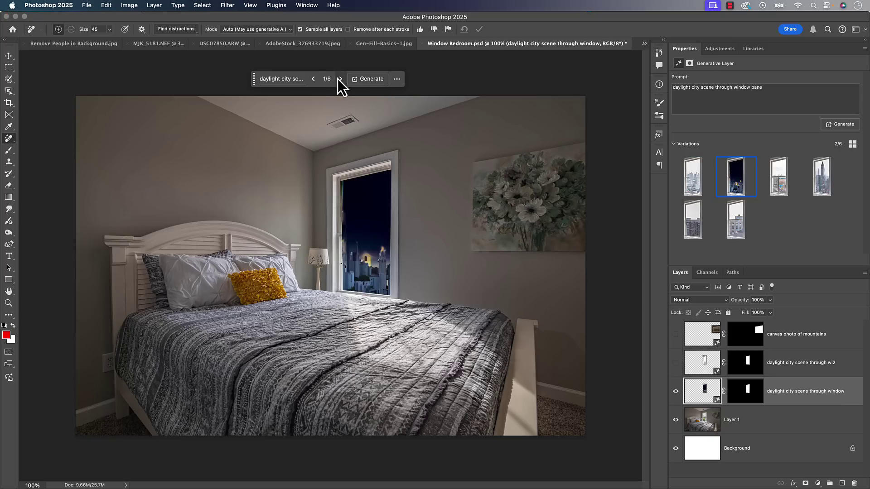
pyautogui.click(338, 79)
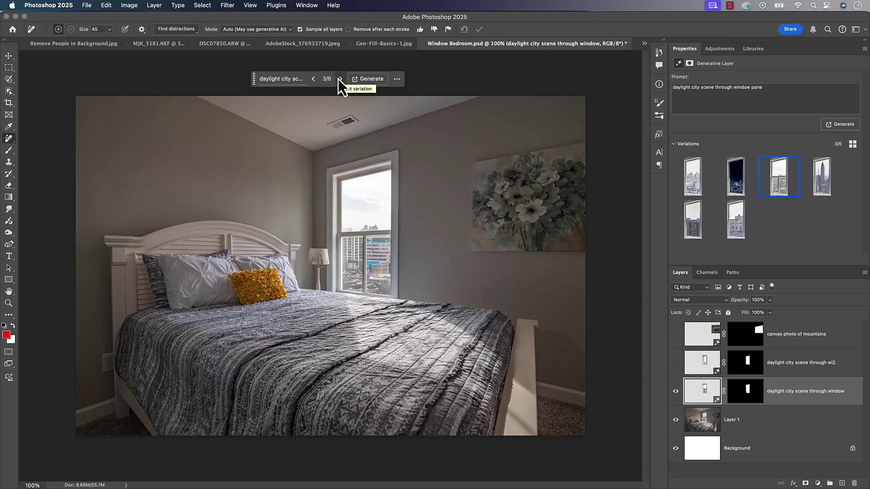
pyautogui.click(338, 79)
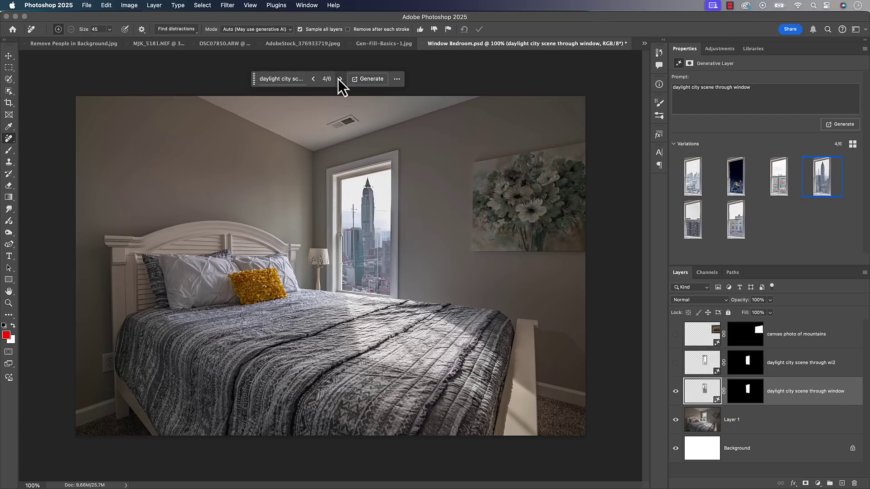
pyautogui.click(338, 79)
pyautogui.click(338, 79)
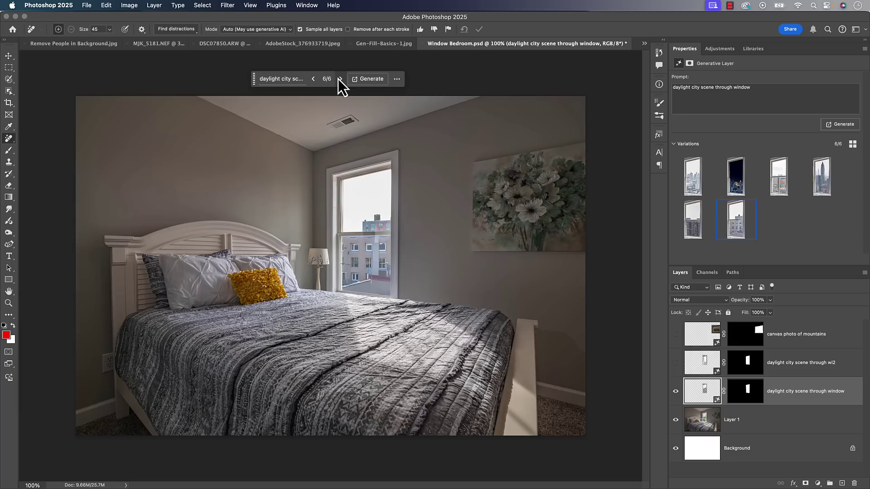
pyautogui.click(338, 79)
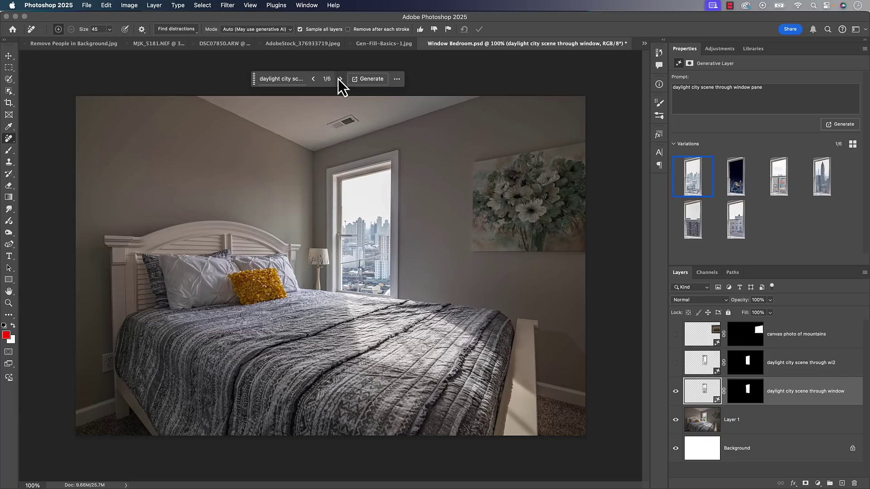
pyautogui.click(338, 79)
pyautogui.click(338, 79)
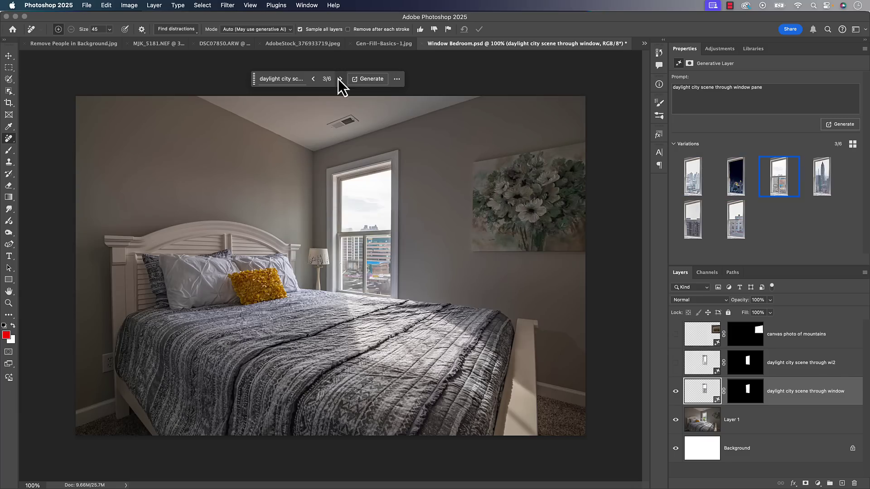
pyautogui.click(338, 79)
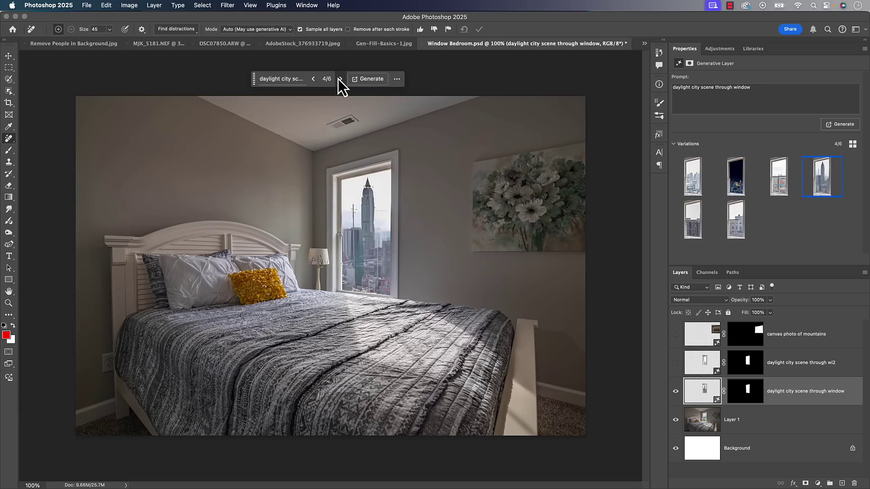
pyautogui.click(338, 78)
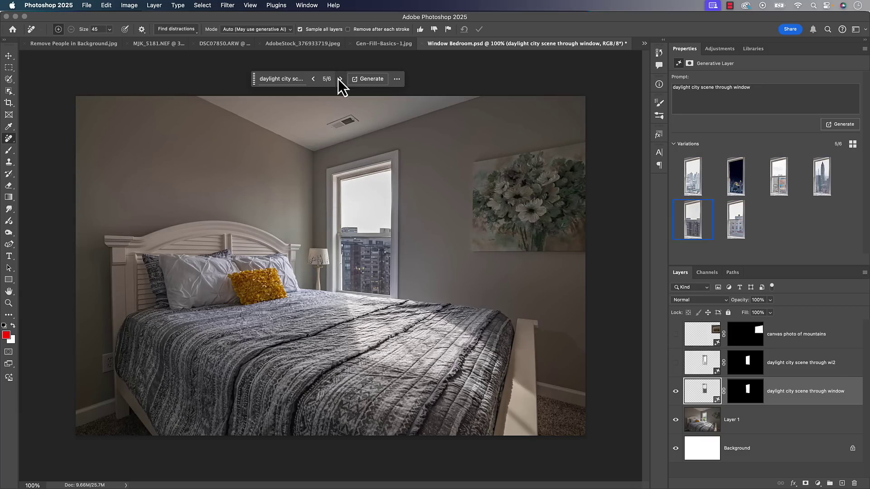
# - Hide the first city layer, show and select the 'wi2' layer, and keep its hazy variation 1/3
pyautogui.click(675, 391)
pyautogui.click(675, 362)
pyautogui.click(688, 365)
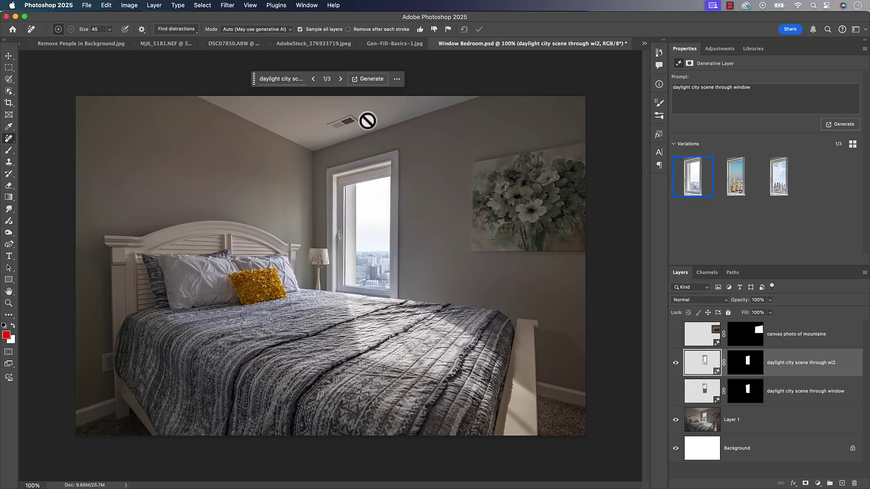
pyautogui.click(341, 79)
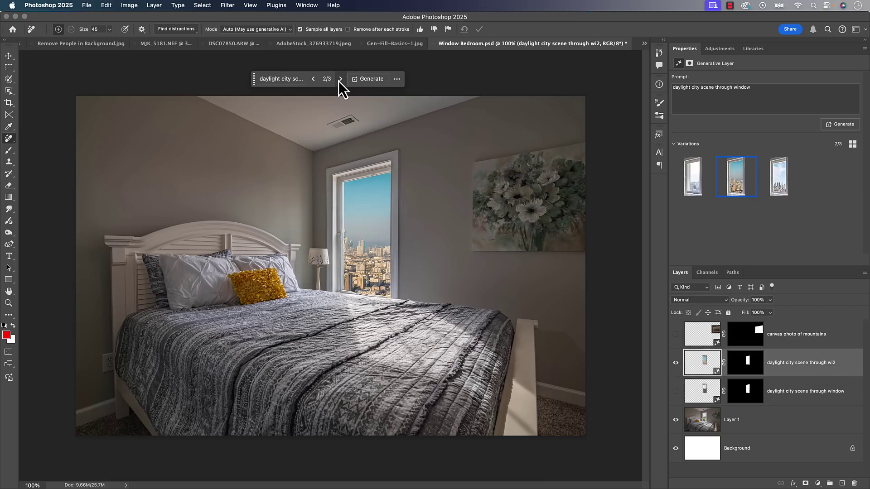
pyautogui.click(341, 79)
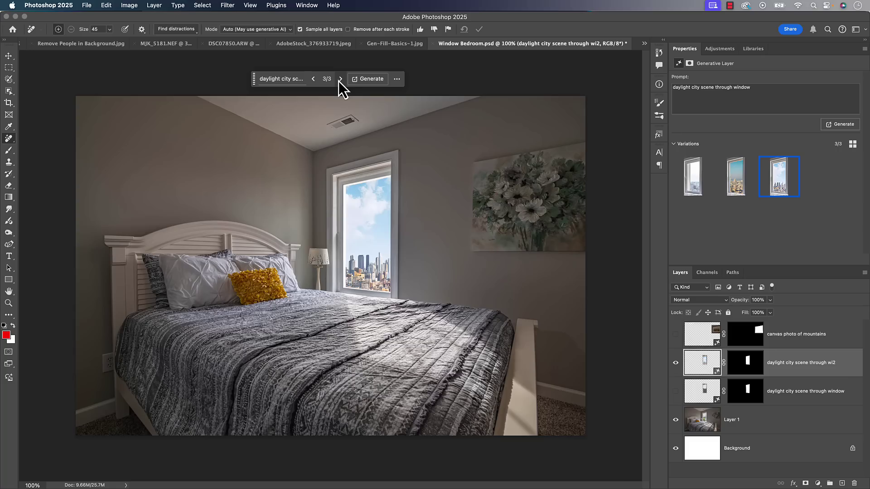
pyautogui.click(341, 78)
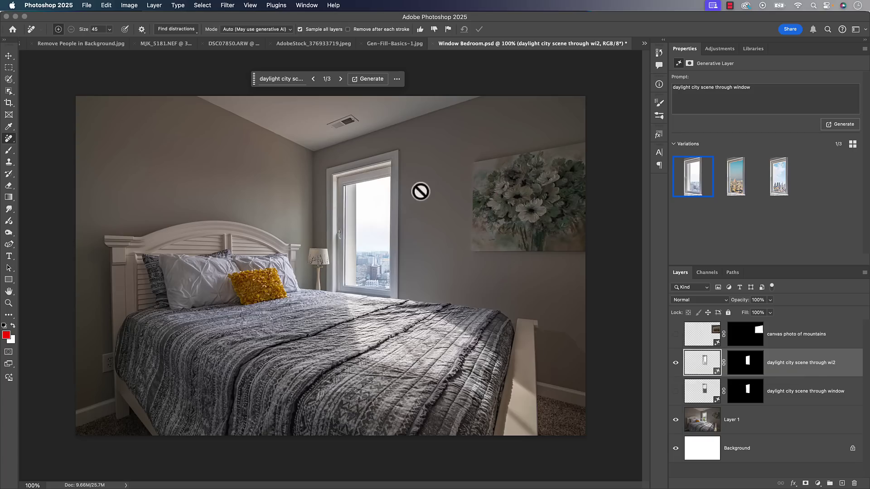
# - Open IMG_0129.DNG from Home's recent files in Camera Raw, enlarge the window, and scroll to Noise Reduction
pyautogui.click(13, 30)
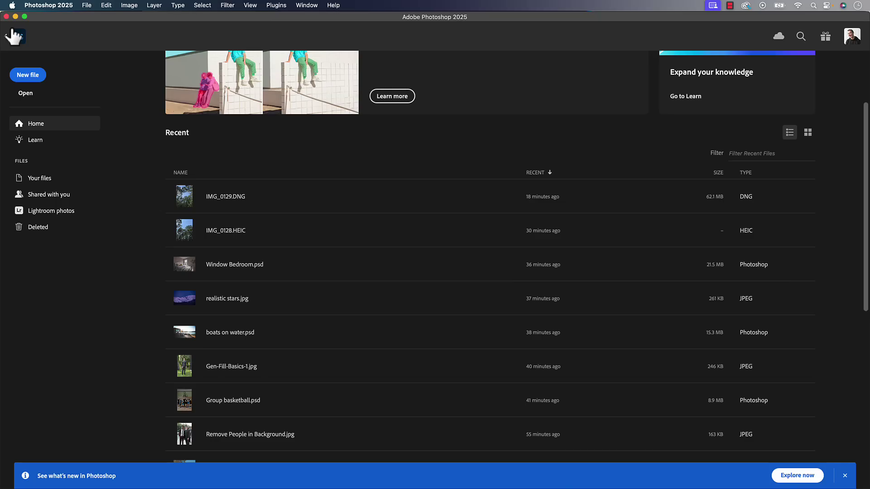
pyautogui.click(187, 195)
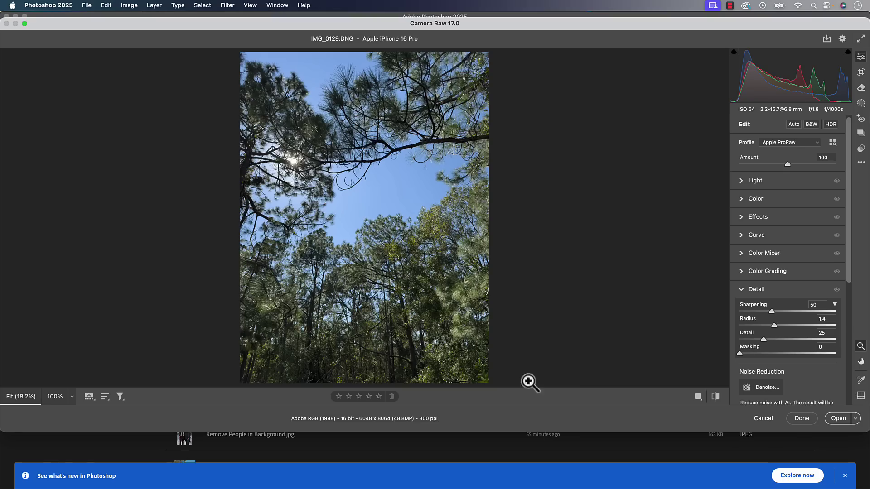
pyautogui.moveTo(532, 433); pyautogui.dragTo(537, 488)
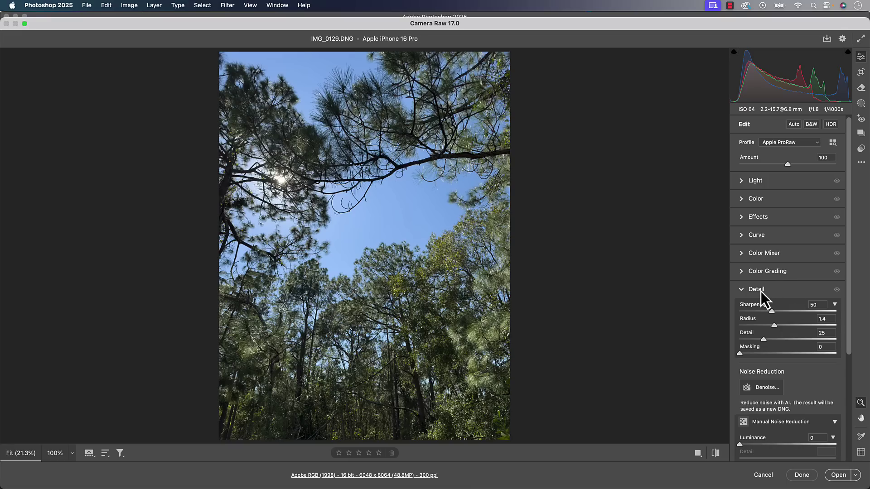
pyautogui.scroll(-3, 762, 385)
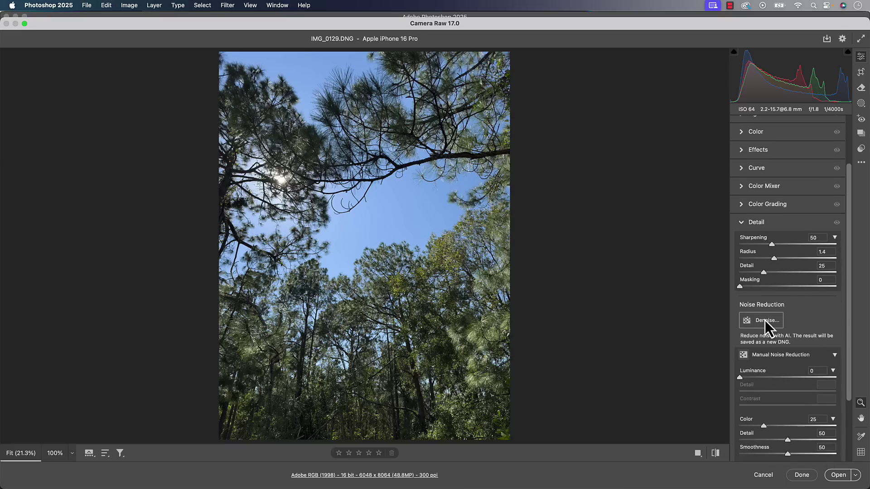